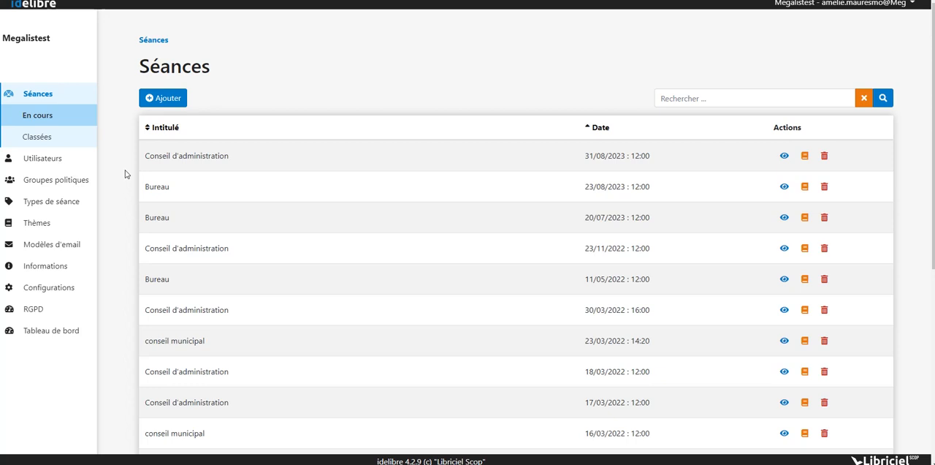
- Open the Utilisateurs list and examine the instructions for importing users via CSV
{"action": "left_click", "coordinate": [70, 162]}
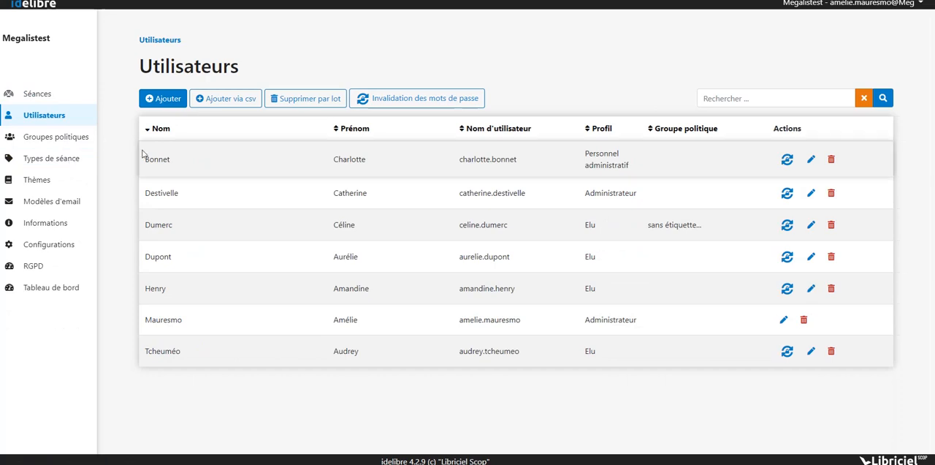
{"action": "left_click", "coordinate": [228, 101]}
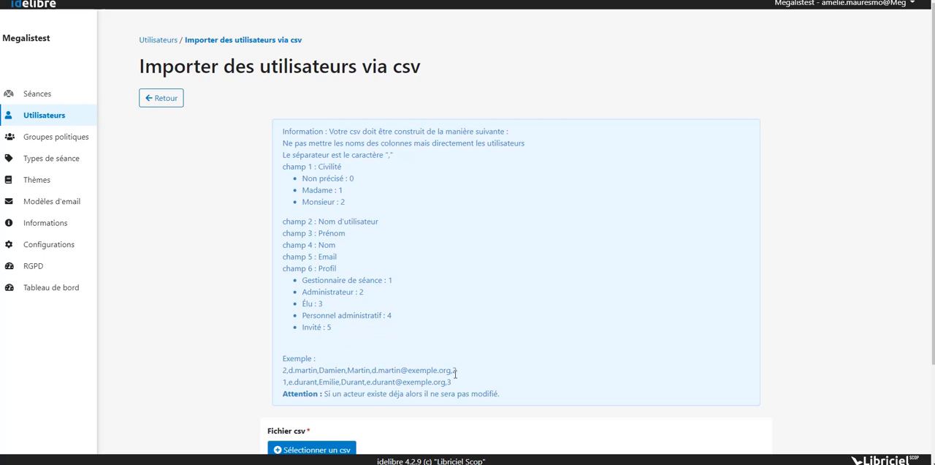
{"action": "scroll", "coordinate": [455, 374], "scroll_direction": "down", "scroll_amount": 2}
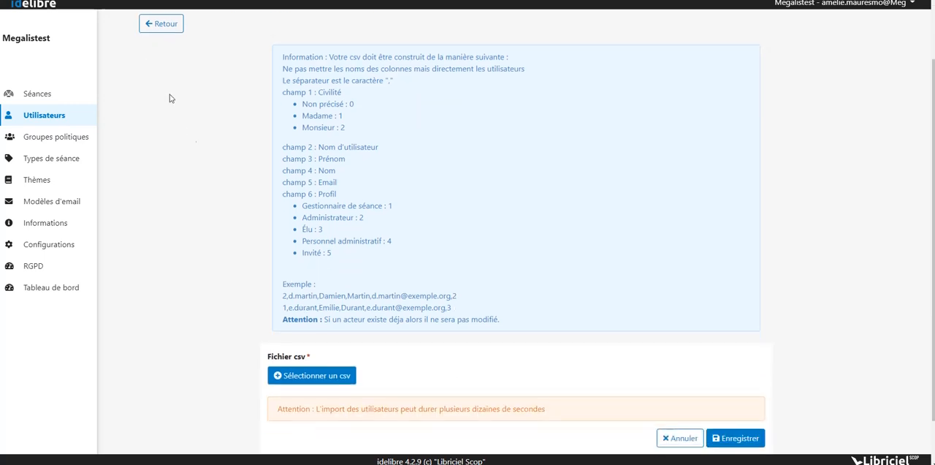
{"action": "left_click", "coordinate": [153, 37]}
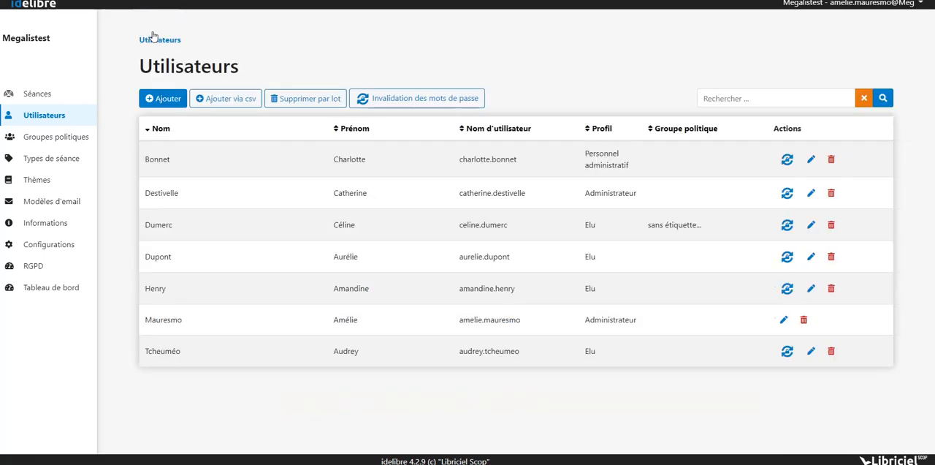
- Start adding a new user with the civility Monsieur and enter the first and last name
{"action": "left_click", "coordinate": [164, 101]}
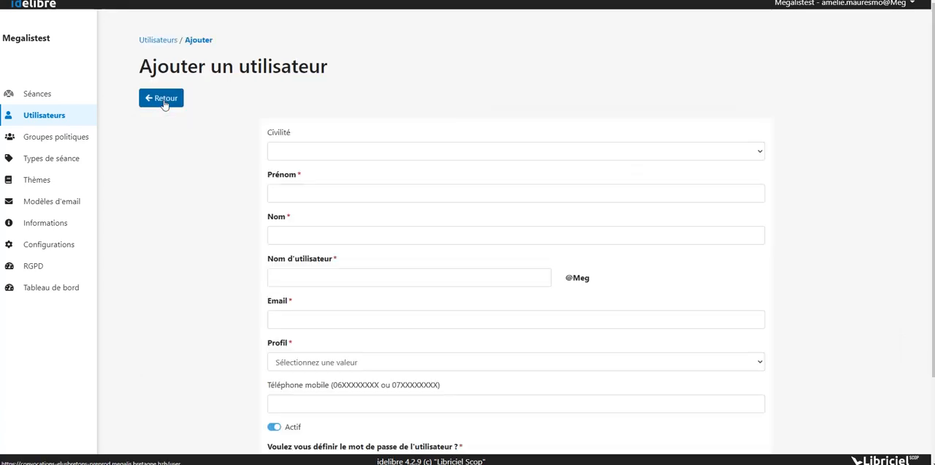
{"action": "left_click", "coordinate": [386, 153]}
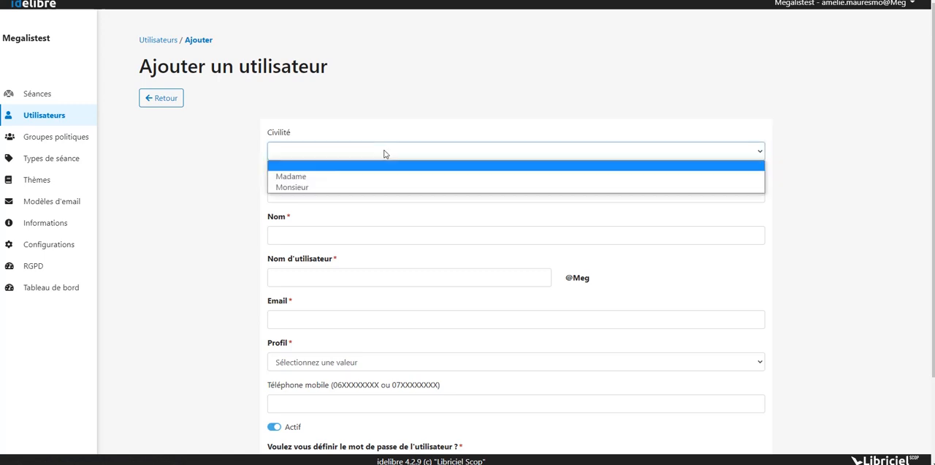
{"action": "left_click", "coordinate": [355, 188]}
{"action": "left_click", "coordinate": [300, 192]}
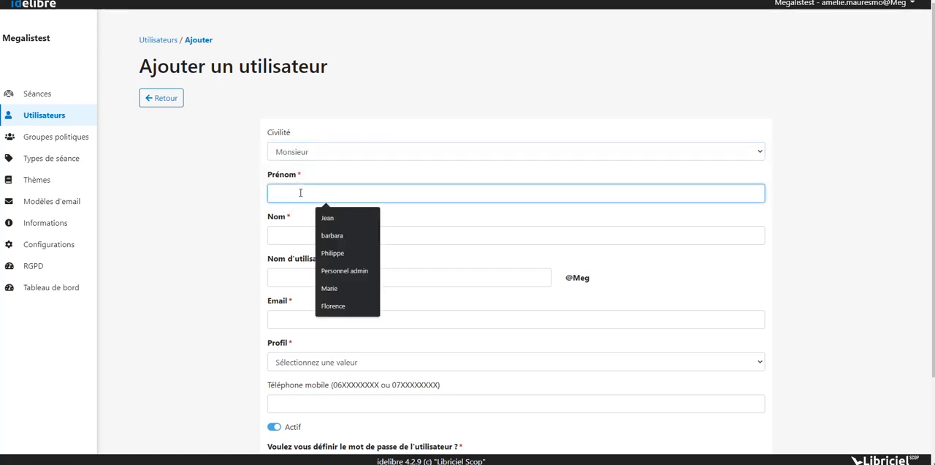
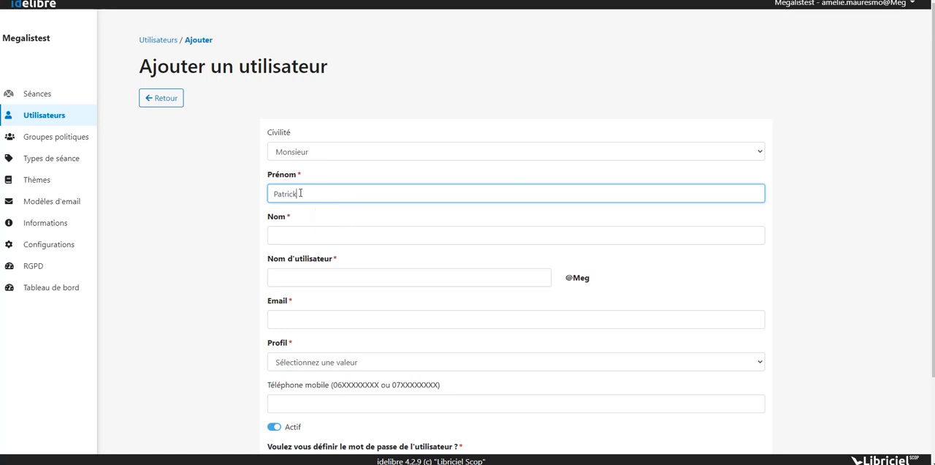
{"action": "left_click", "coordinate": [282, 236]}
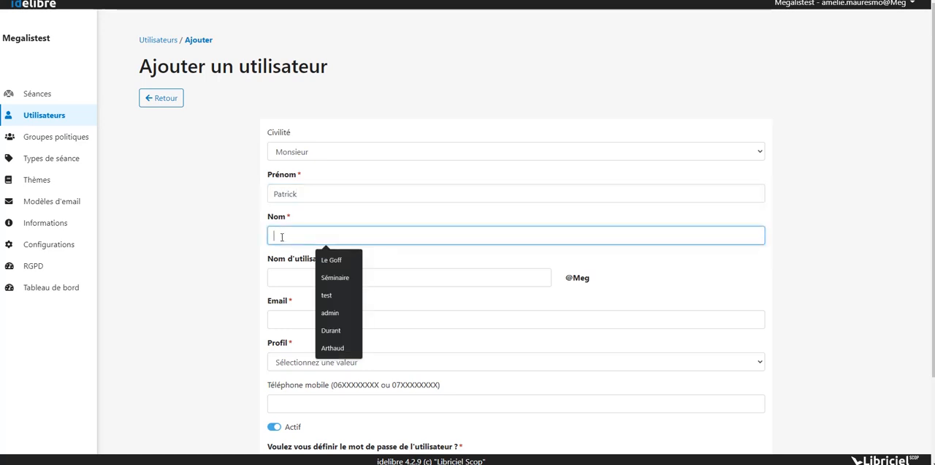
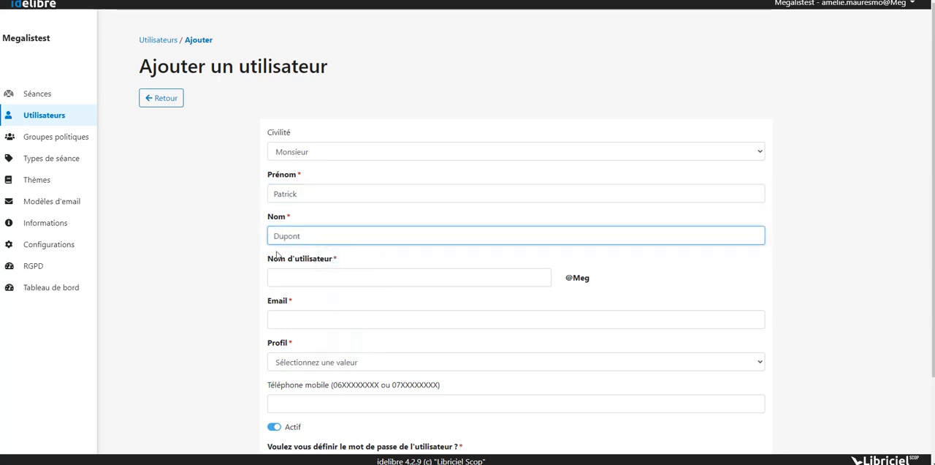
- Enter the new user's username in first name, dot, last name format
{"action": "left_click", "coordinate": [278, 276]}
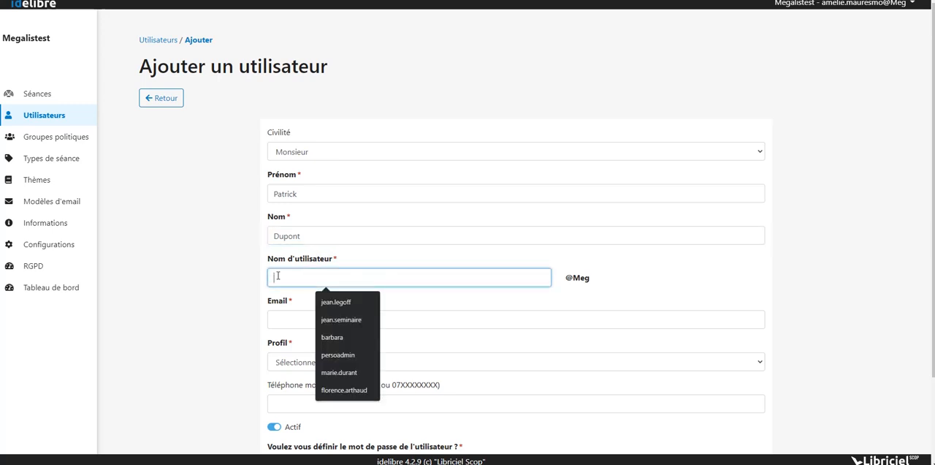
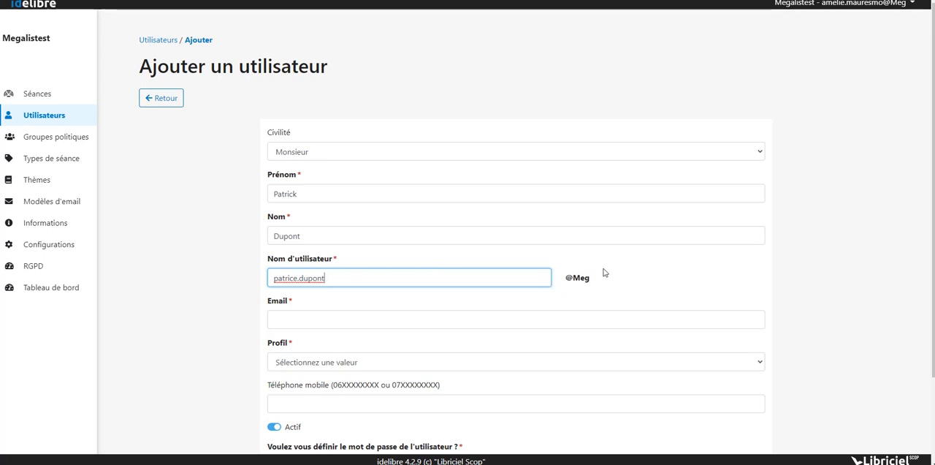
- Fill in the new user's e-mail address and set the profile to Elu
{"action": "scroll", "coordinate": [593, 296], "scroll_direction": "down", "scroll_amount": 2}
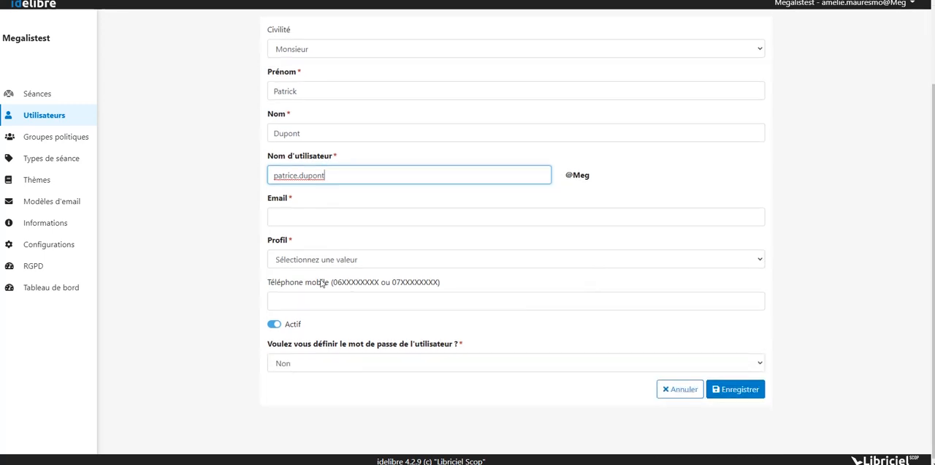
{"action": "left_click", "coordinate": [316, 217]}
{"action": "type", "text": "mail"}
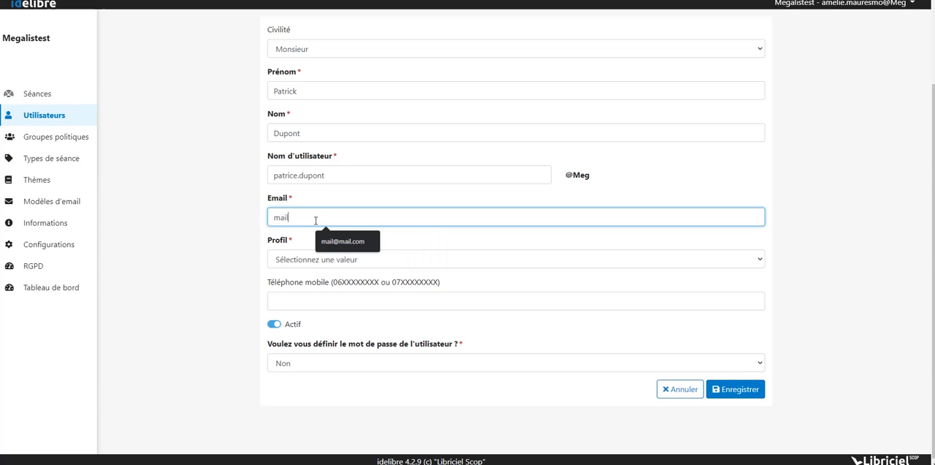
{"action": "type", "text": "@mail.com"}
{"action": "left_click", "coordinate": [315, 262]}
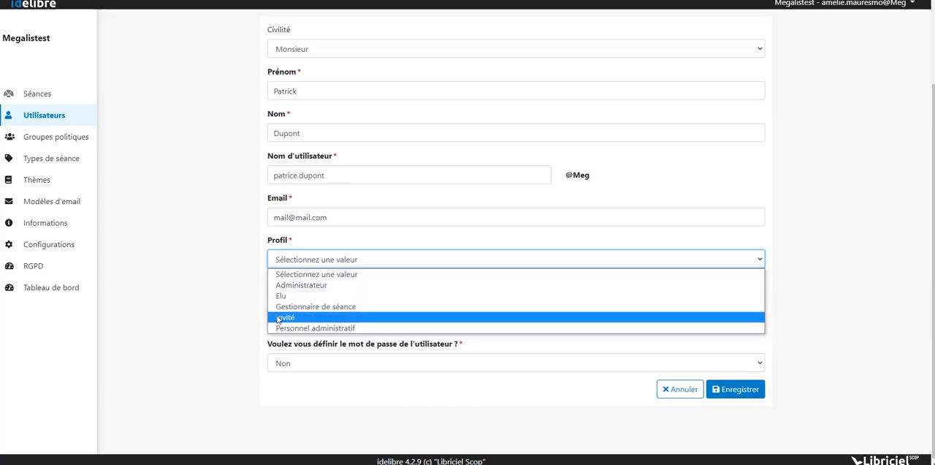
{"action": "left_click", "coordinate": [322, 297]}
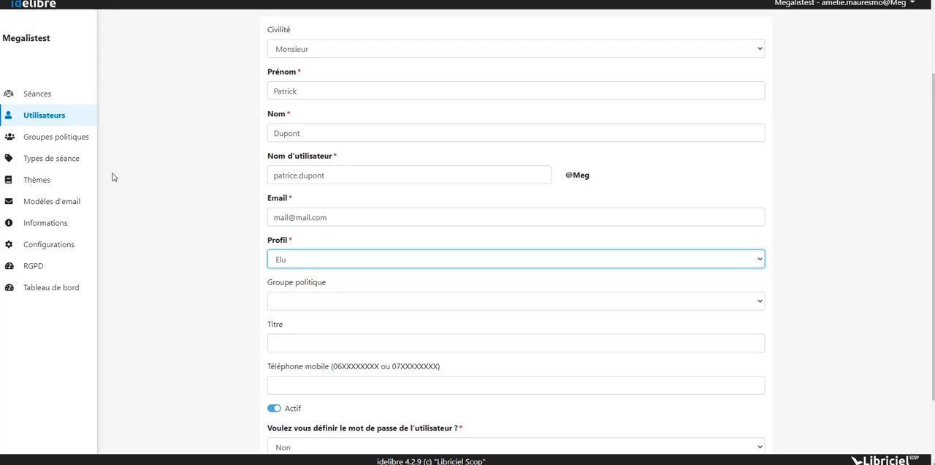
- Choose Oui for defining the user's password to view the password fields, and return the option to Non
{"action": "scroll", "coordinate": [249, 317], "scroll_direction": "down", "scroll_amount": 2}
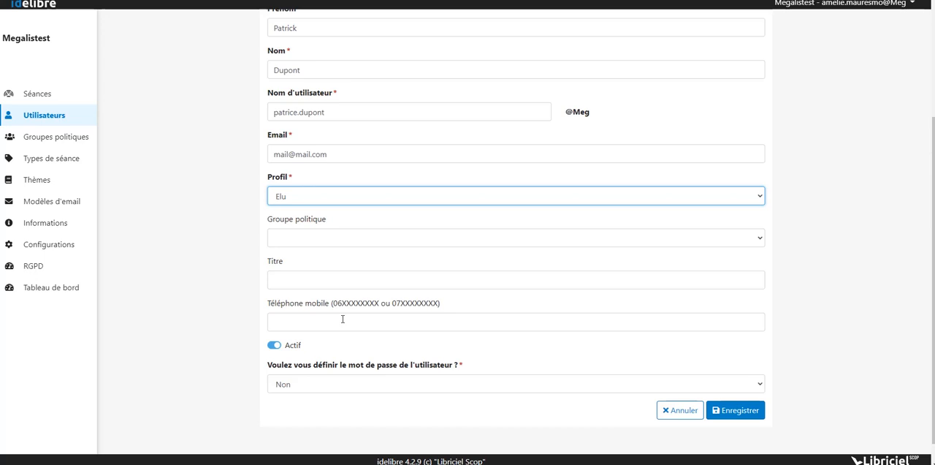
{"action": "scroll", "coordinate": [374, 345], "scroll_direction": "down", "scroll_amount": 1}
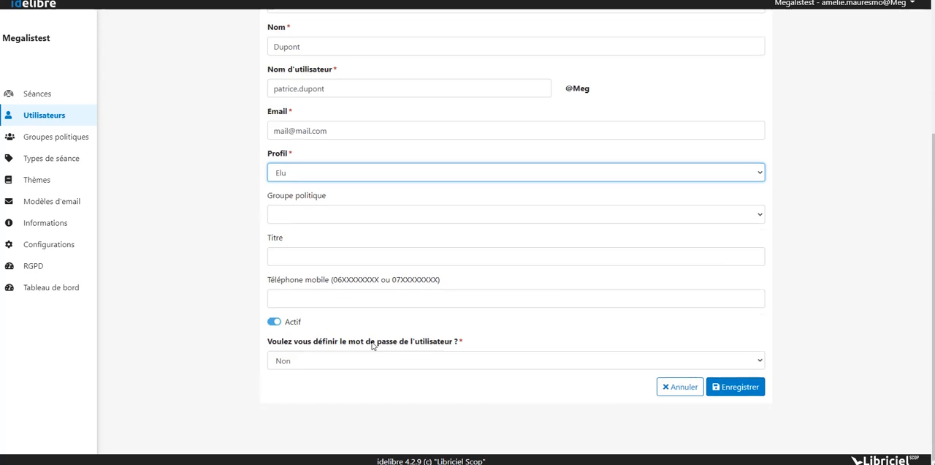
{"action": "left_click", "coordinate": [325, 360]}
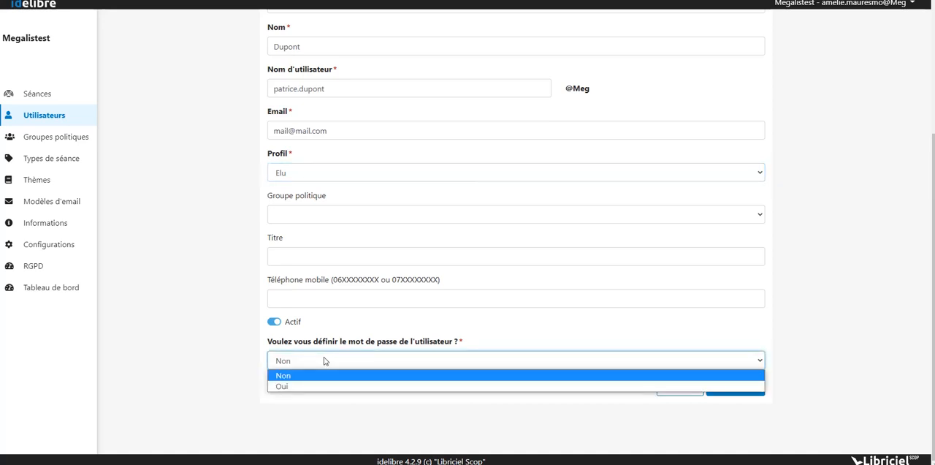
{"action": "left_click", "coordinate": [325, 360]}
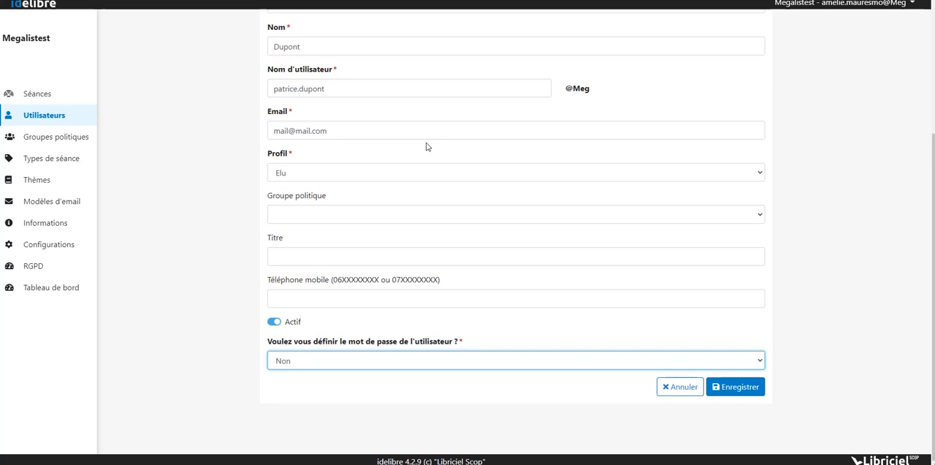
{"action": "left_click", "coordinate": [379, 364]}
{"action": "left_click", "coordinate": [381, 385]}
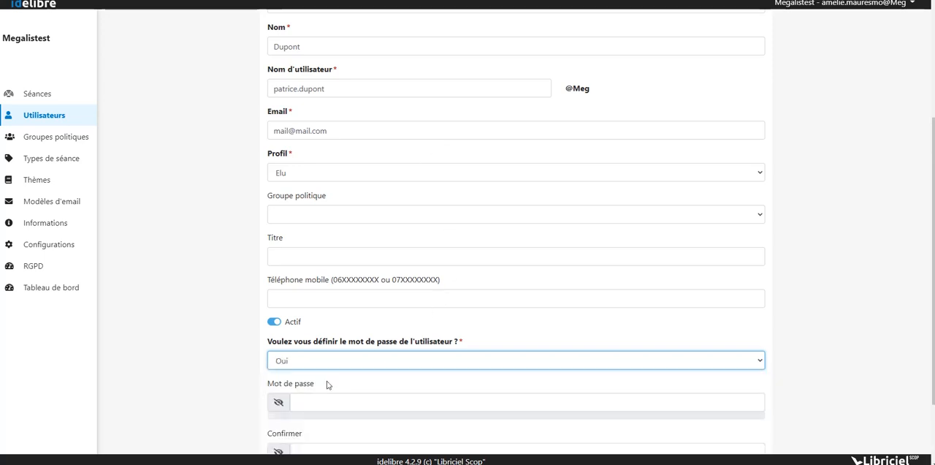
{"action": "scroll", "coordinate": [322, 385], "scroll_direction": "down", "scroll_amount": 2}
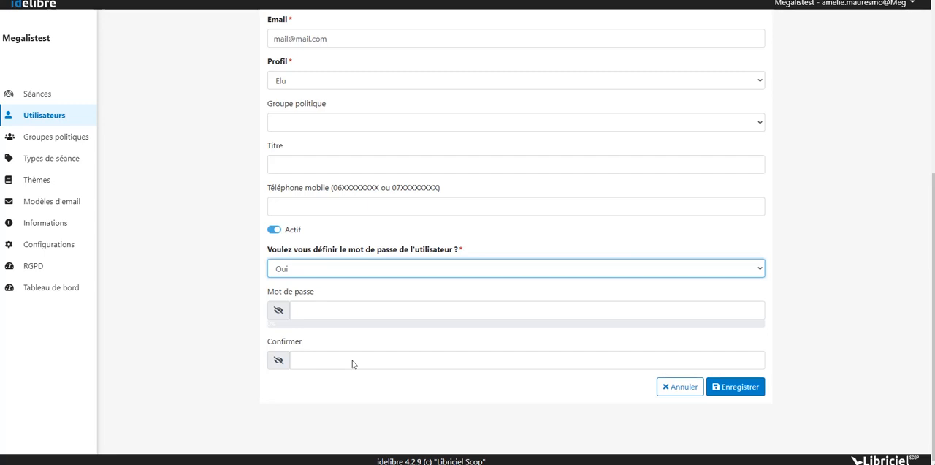
{"action": "left_click", "coordinate": [355, 271]}
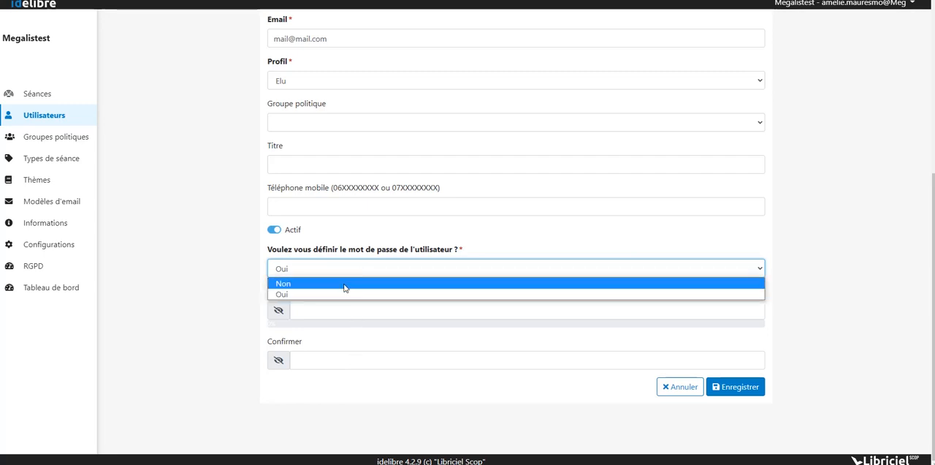
{"action": "left_click", "coordinate": [345, 285]}
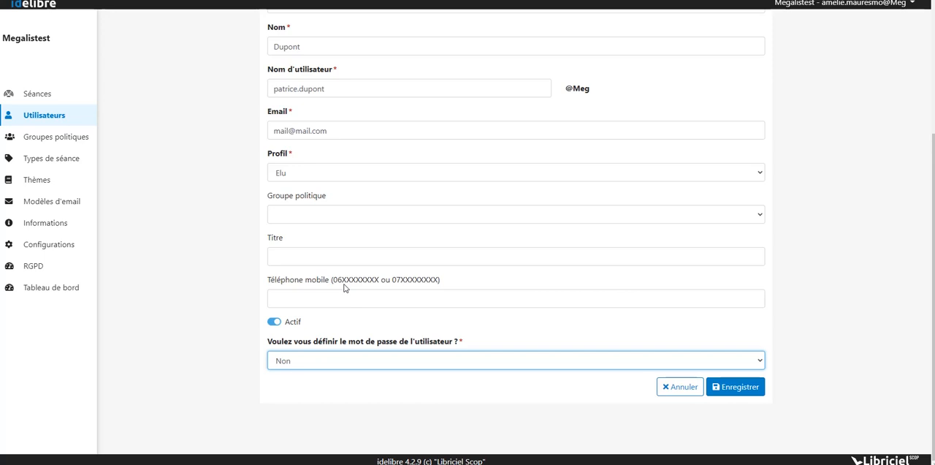
- Keep the password definition option at Non and save the new user
{"action": "left_click", "coordinate": [371, 362]}
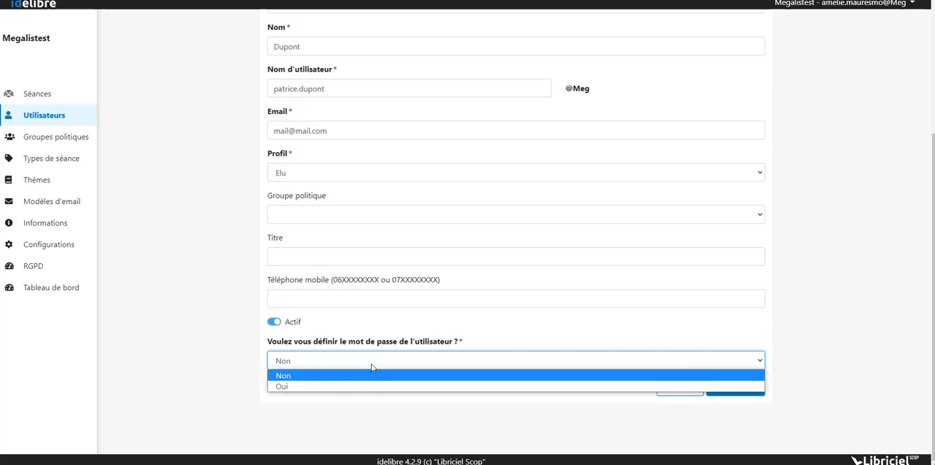
{"action": "left_click", "coordinate": [238, 370]}
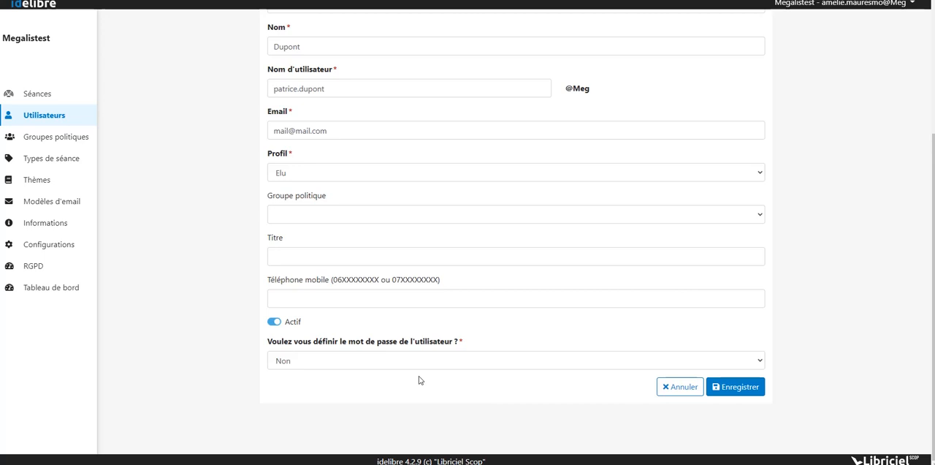
{"action": "left_click", "coordinate": [742, 393]}
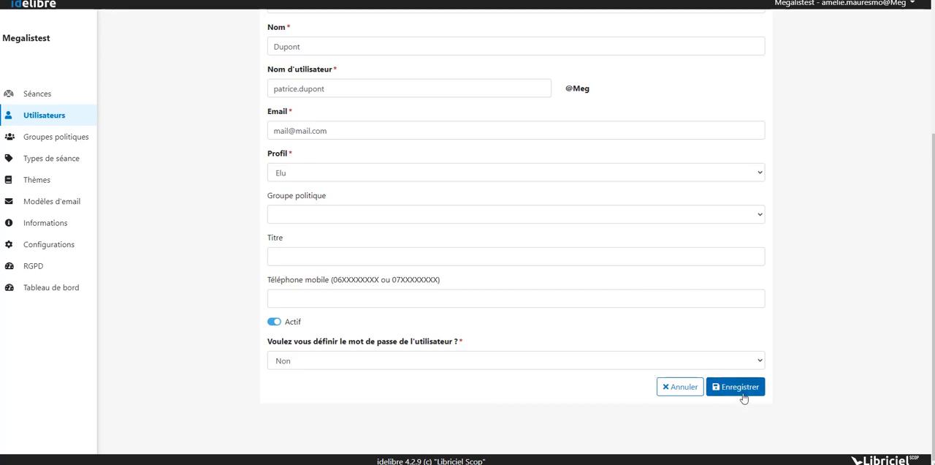
{"action": "left_click", "coordinate": [743, 394]}
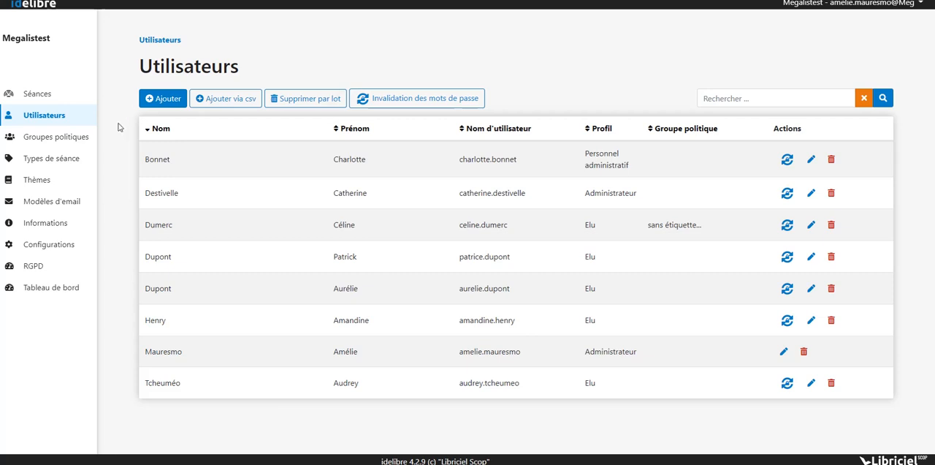
- Start a new political group titled Majorité with the abbreviation MAJ
{"action": "left_click", "coordinate": [77, 146]}
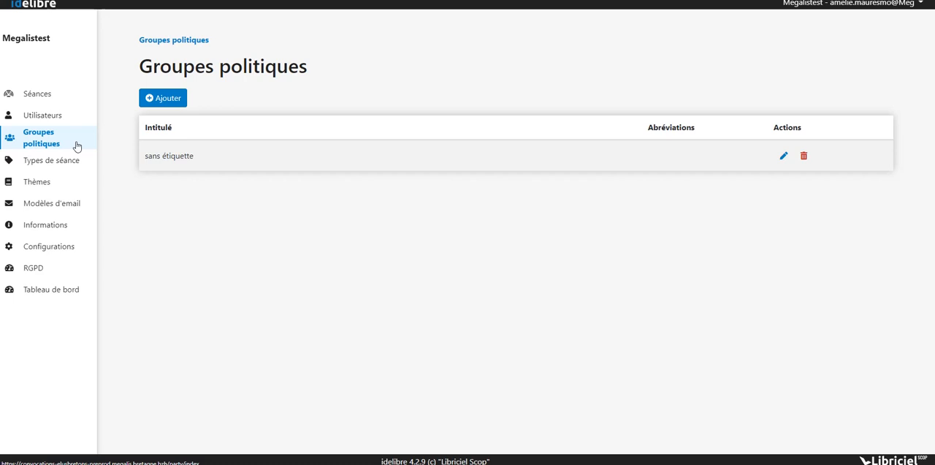
{"action": "left_click", "coordinate": [174, 103]}
{"action": "left_click", "coordinate": [369, 148]}
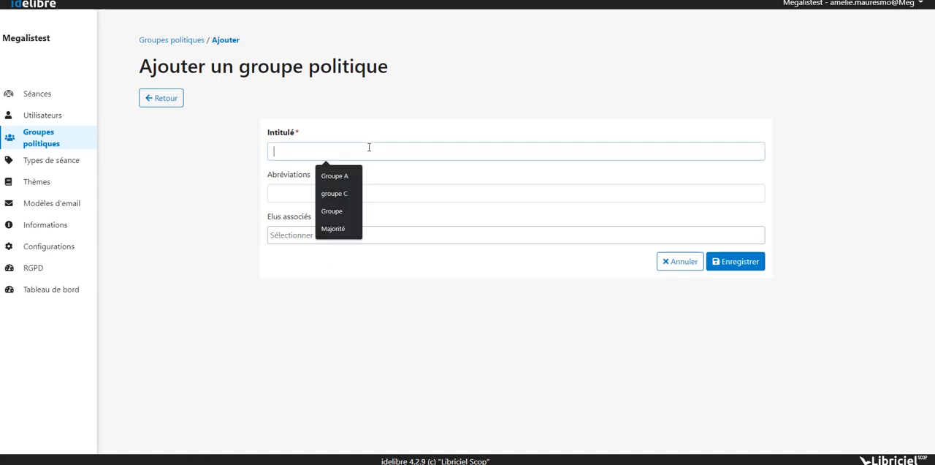
{"action": "type", "text": "Majorité"}
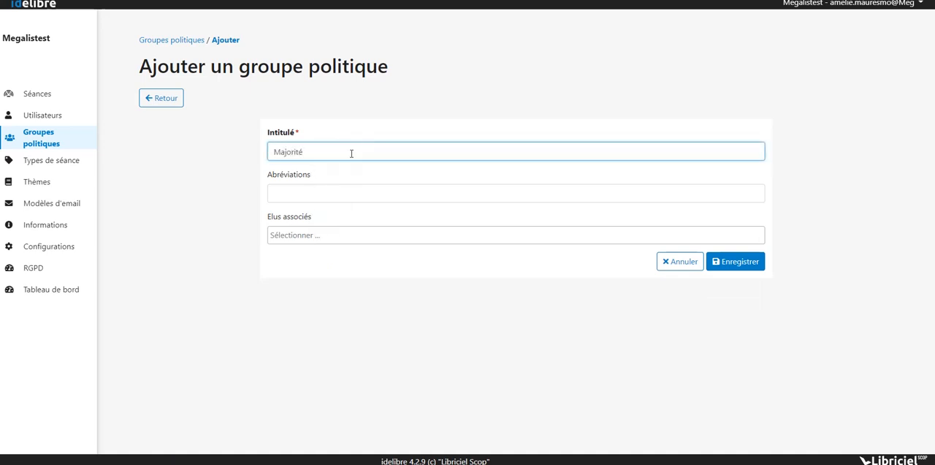
{"action": "left_click", "coordinate": [320, 190]}
{"action": "type", "text": "MAJ"}
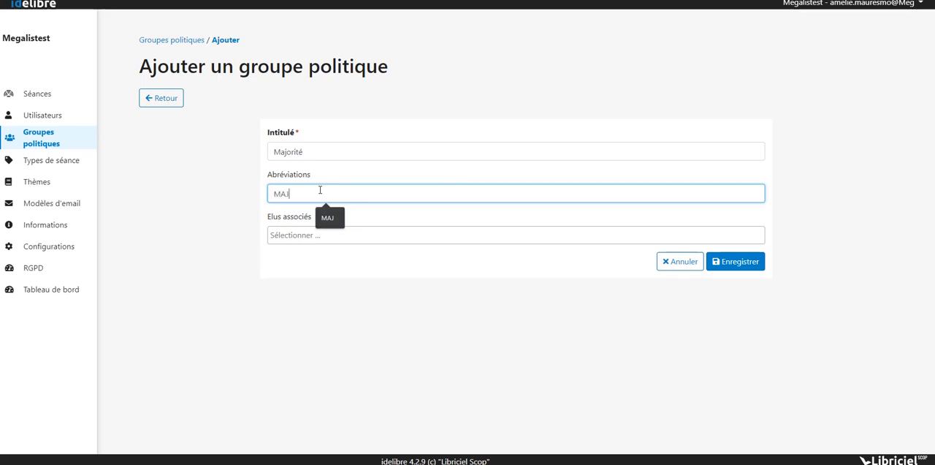
- Associate the second and third listed elected members with the Majorité group and save the group
{"action": "left_click", "coordinate": [312, 234]}
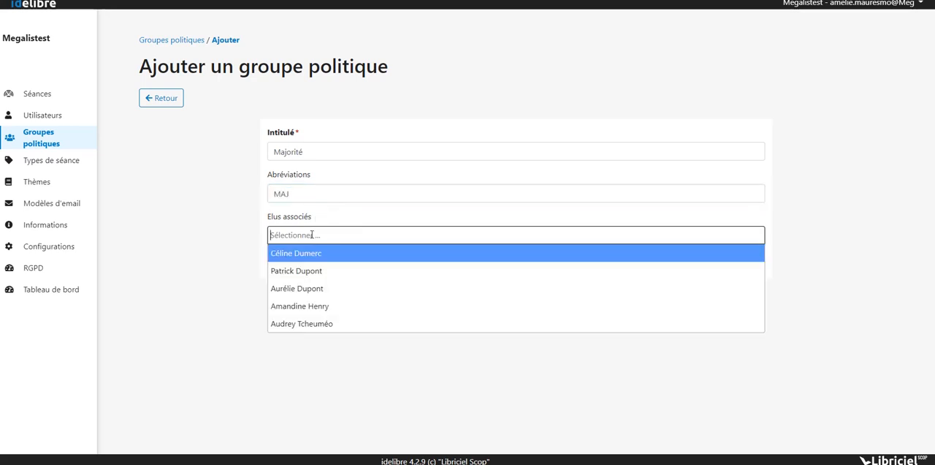
{"action": "left_click", "coordinate": [310, 288]}
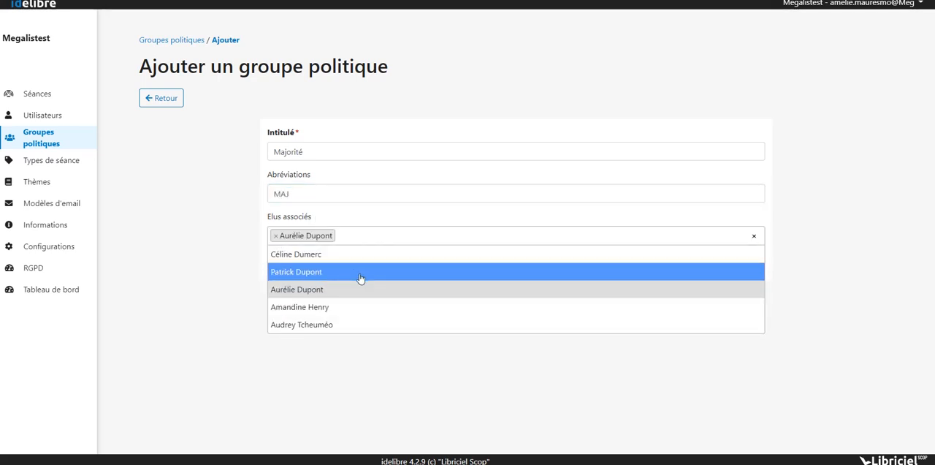
{"action": "left_click", "coordinate": [359, 273]}
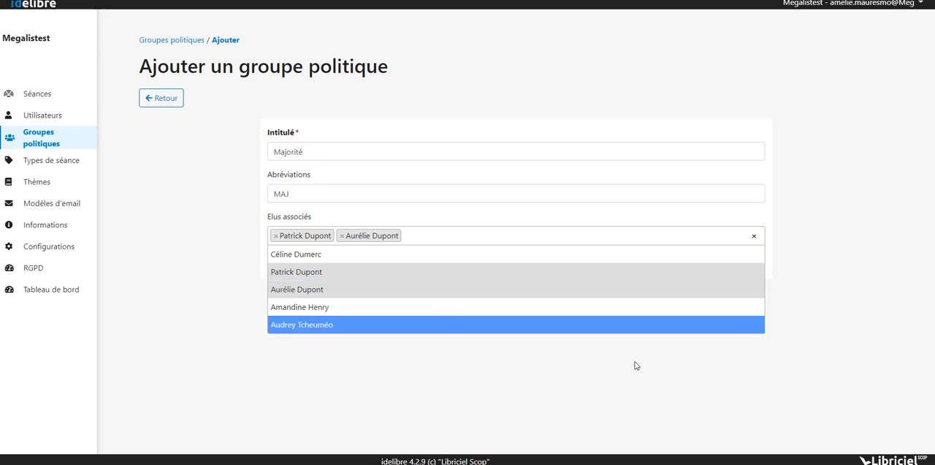
{"action": "left_click", "coordinate": [841, 311]}
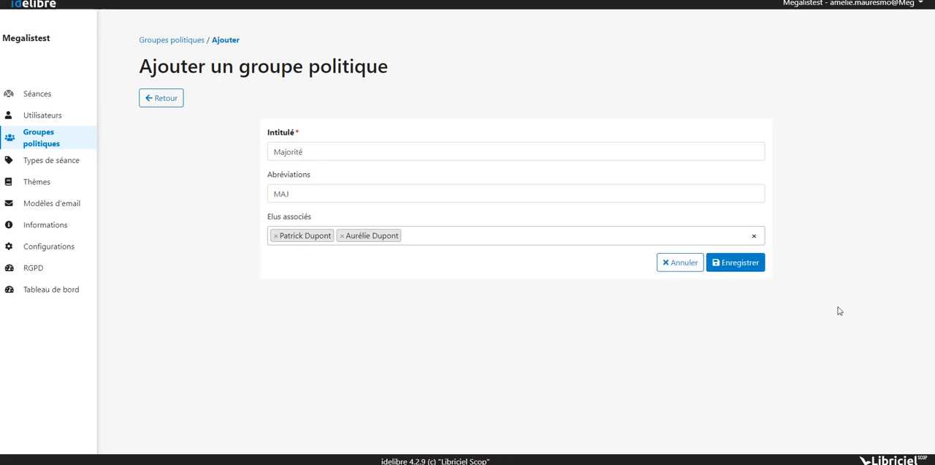
{"action": "left_click", "coordinate": [753, 272]}
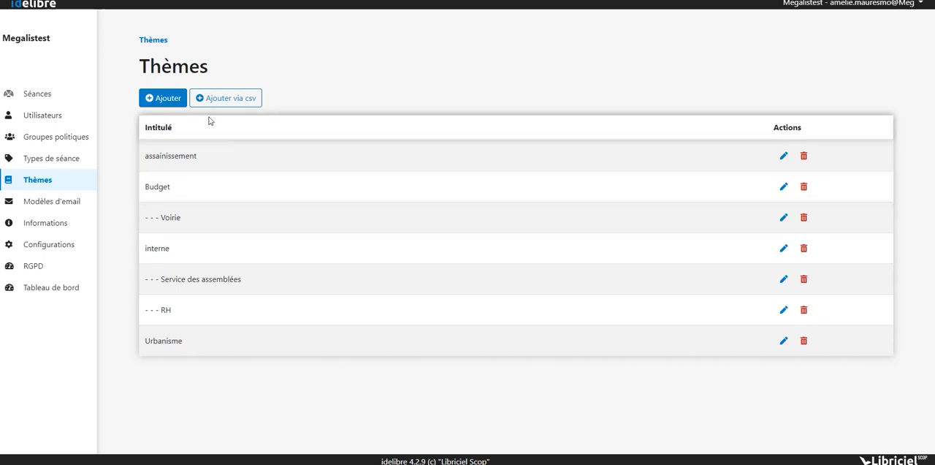
- Try to add a theme titled espaces verts, leaving its parent theme empty
{"action": "left_click", "coordinate": [168, 98]}
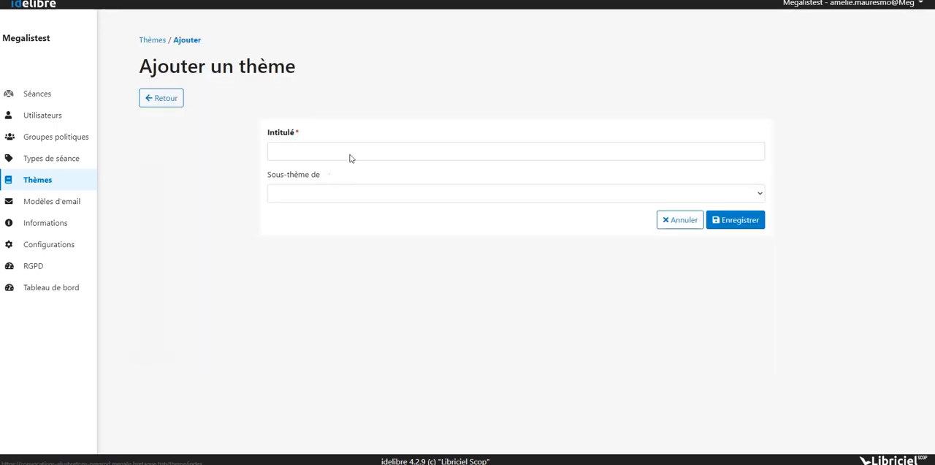
{"action": "left_click", "coordinate": [370, 147]}
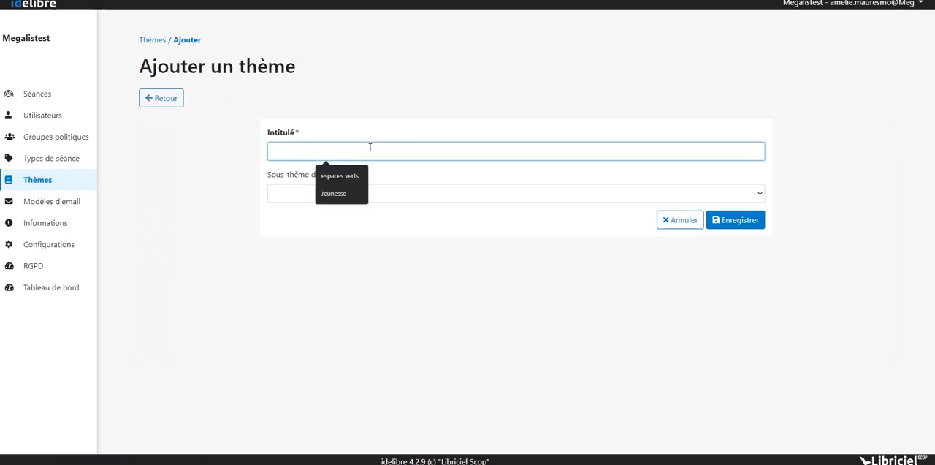
{"action": "left_click", "coordinate": [343, 175]}
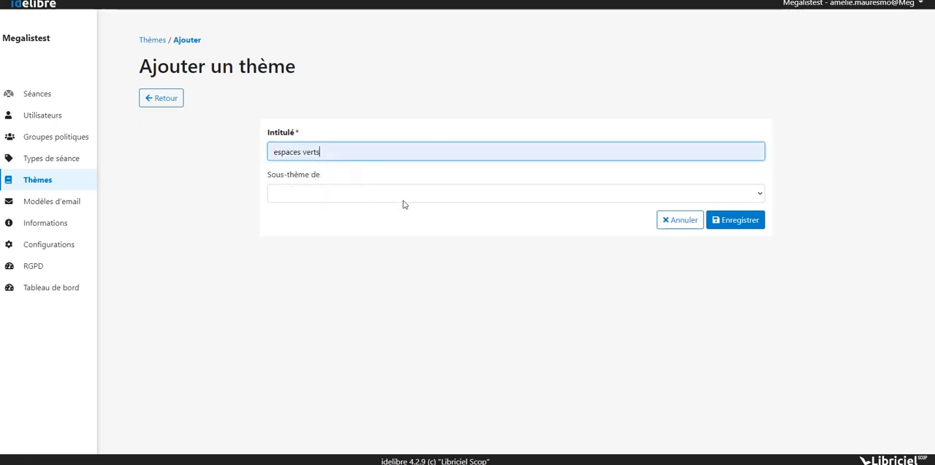
{"action": "left_click", "coordinate": [723, 226]}
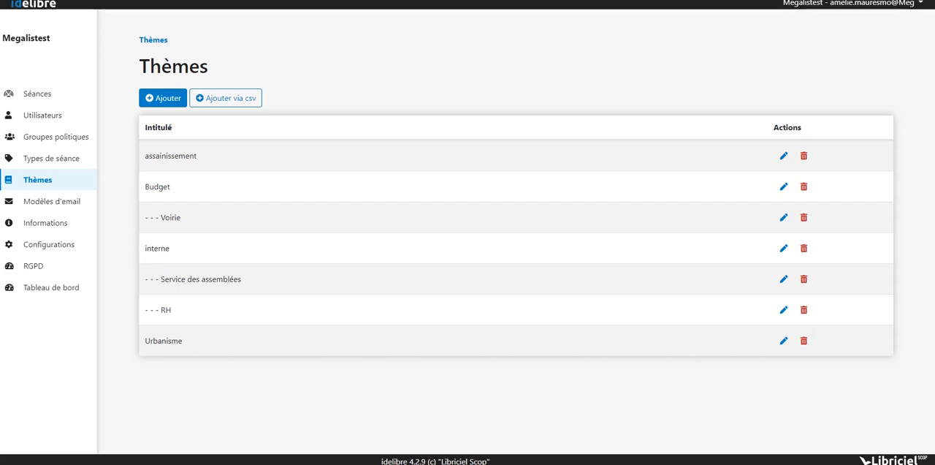
- Create a top-level theme titled espaces verts and save it
{"action": "left_click", "coordinate": [169, 99]}
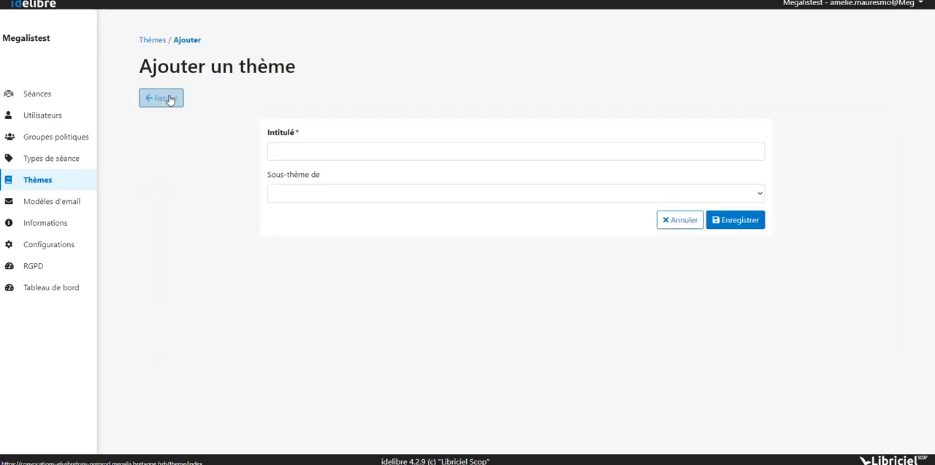
{"action": "left_click", "coordinate": [370, 148]}
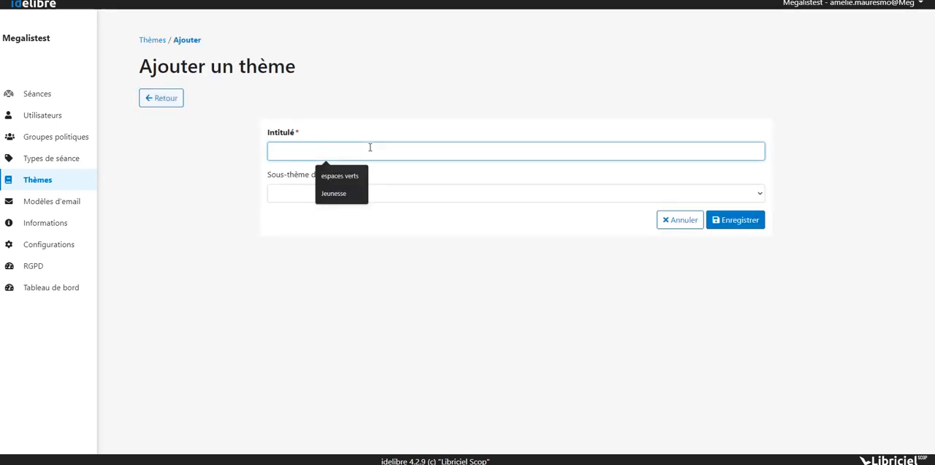
{"action": "left_click", "coordinate": [334, 177]}
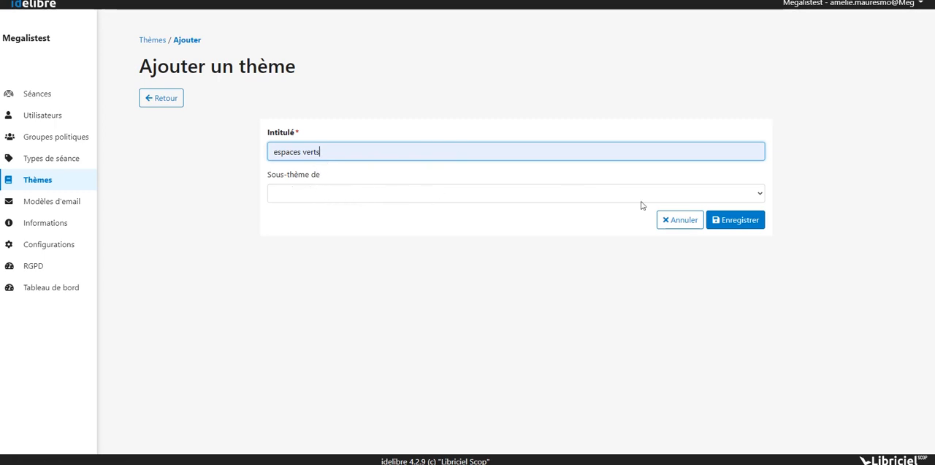
{"action": "left_click", "coordinate": [723, 226]}
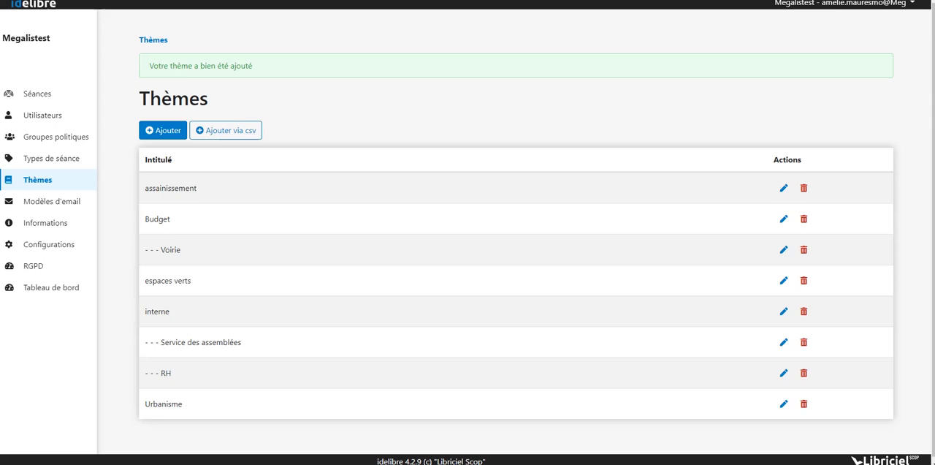
- Start a new convocation e-mail template and title it Conseil
{"action": "left_click", "coordinate": [77, 208]}
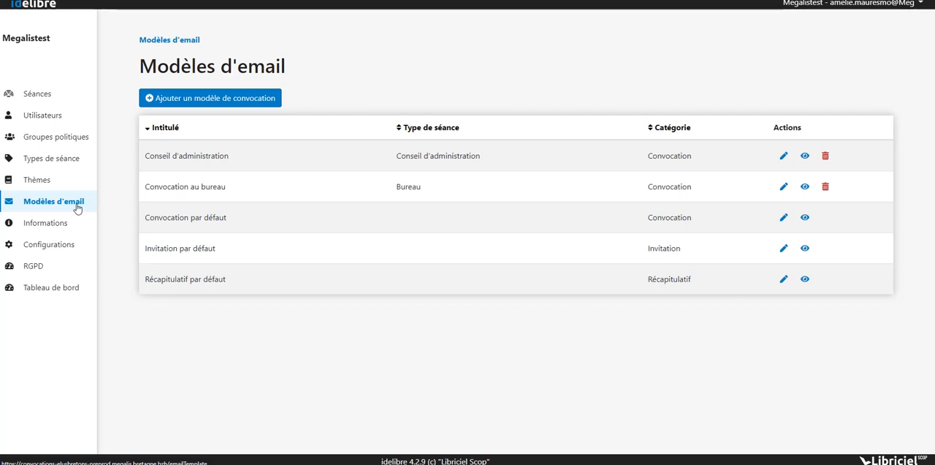
{"action": "left_click", "coordinate": [237, 103]}
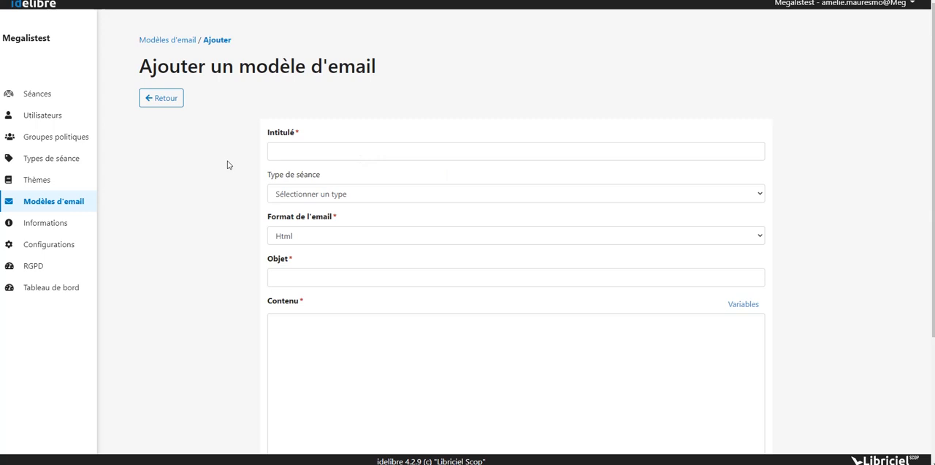
{"action": "left_click", "coordinate": [346, 151]}
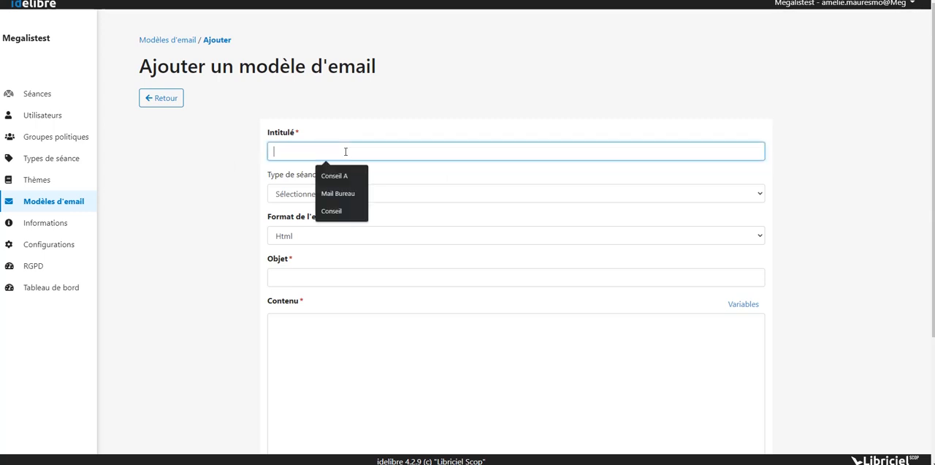
{"action": "type", "text": "Conseil"}
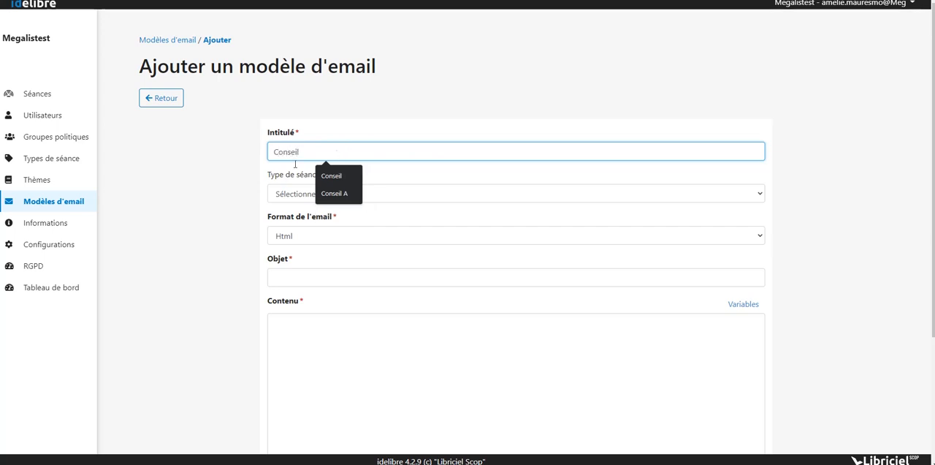
{"action": "left_click", "coordinate": [217, 196]}
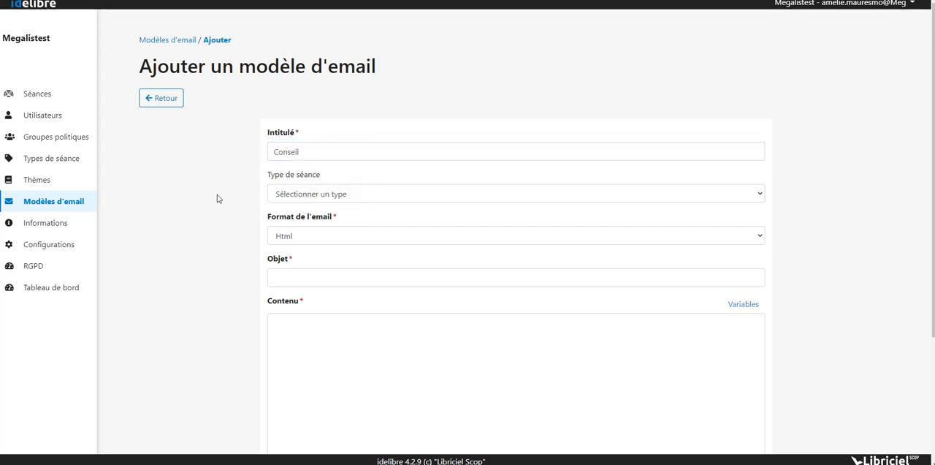
- Set the template's session type to Conseil and its e-mail format to Texte
{"action": "left_click", "coordinate": [349, 195]}
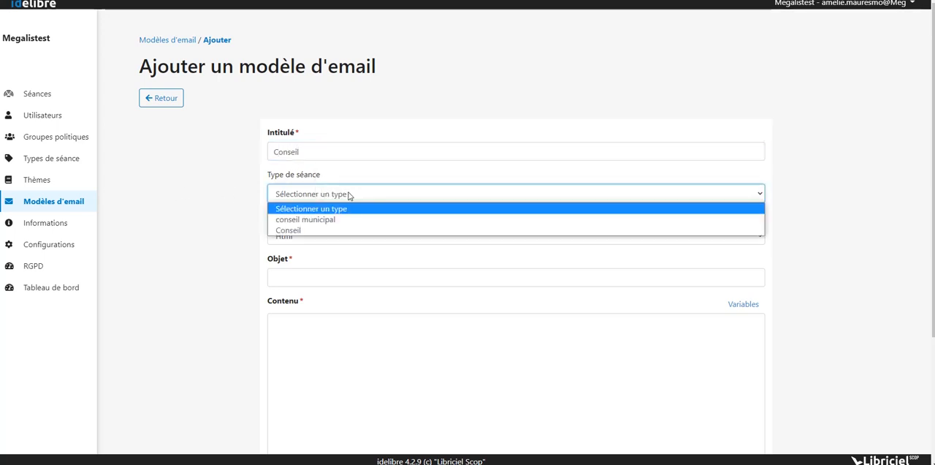
{"action": "left_click", "coordinate": [348, 195]}
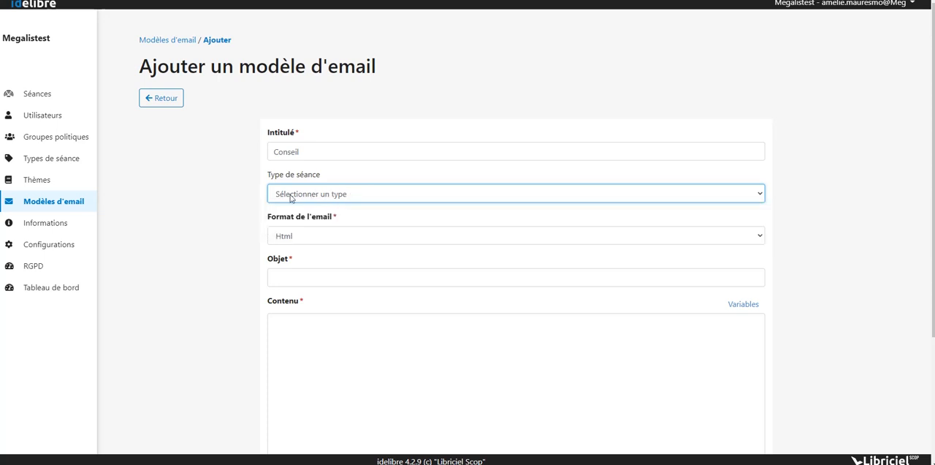
{"action": "left_click", "coordinate": [291, 195]}
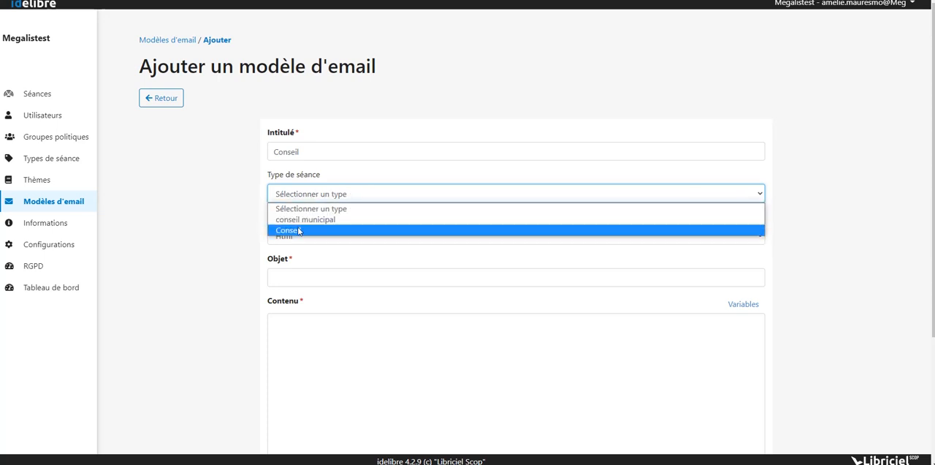
{"action": "left_click", "coordinate": [298, 231]}
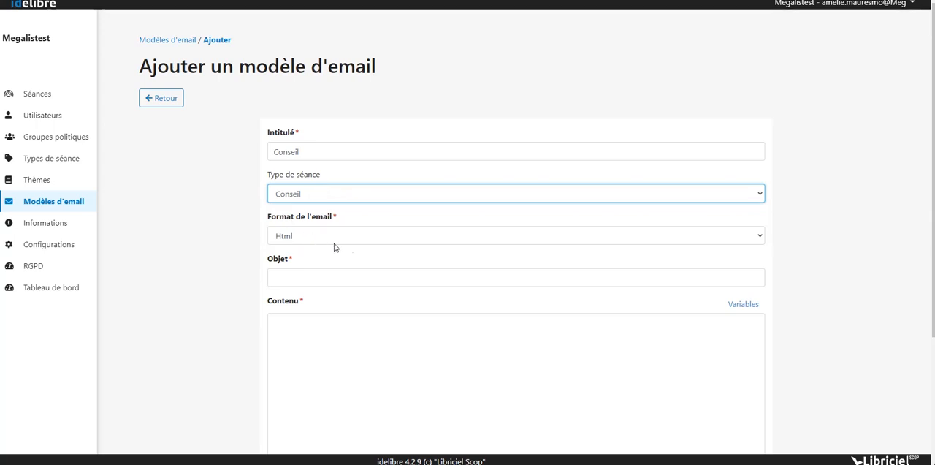
{"action": "left_click", "coordinate": [416, 236]}
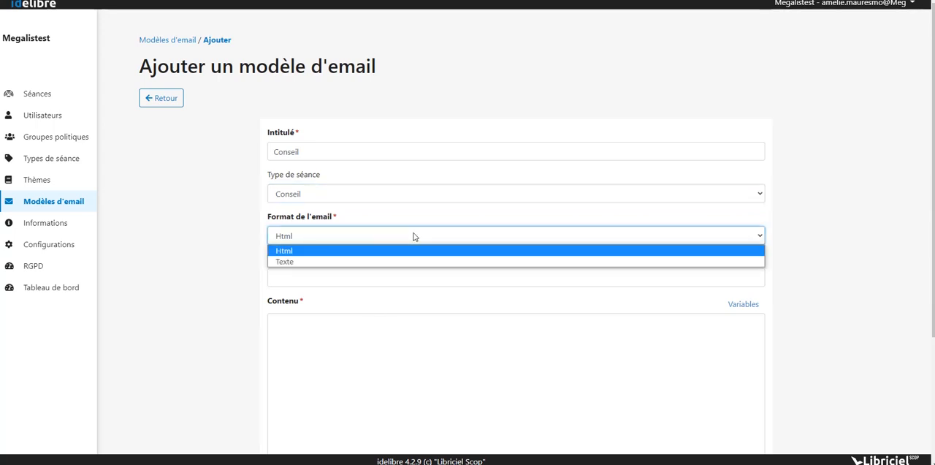
{"action": "left_click", "coordinate": [370, 264]}
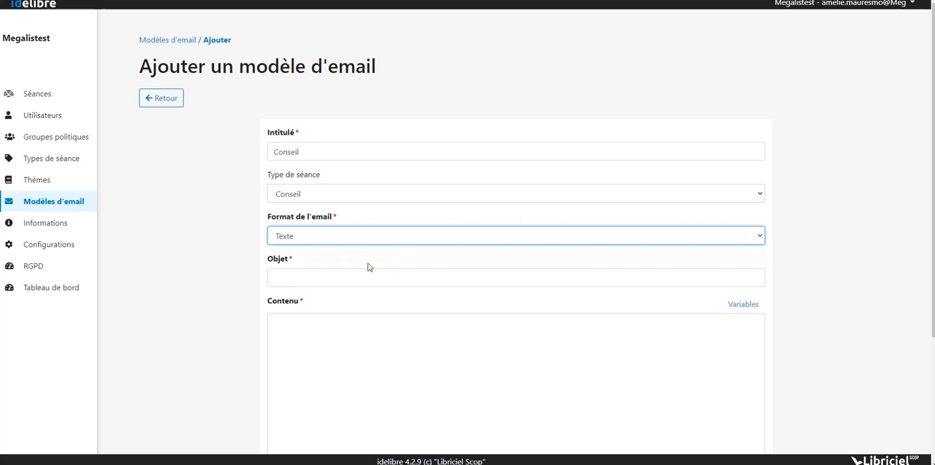
- Enter "Convocation à la séance du" as the e-mail template's subject text
{"action": "left_click", "coordinate": [326, 279]}
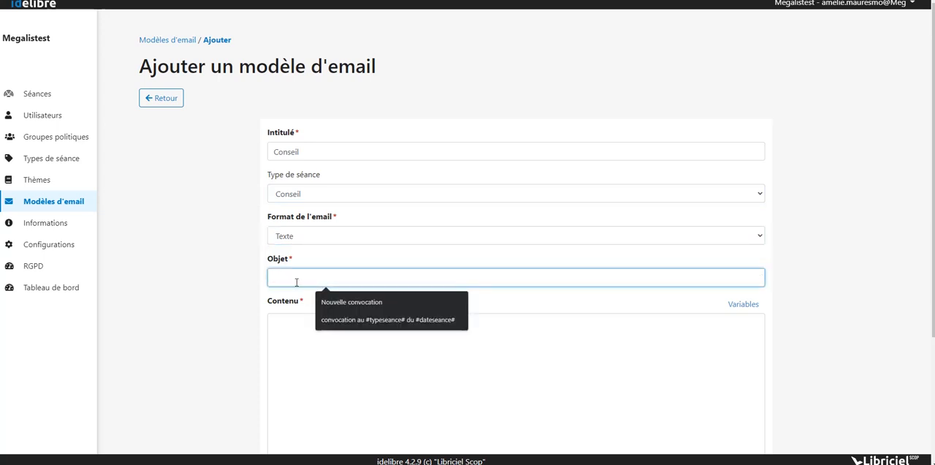
{"action": "type", "text": "Conva"}
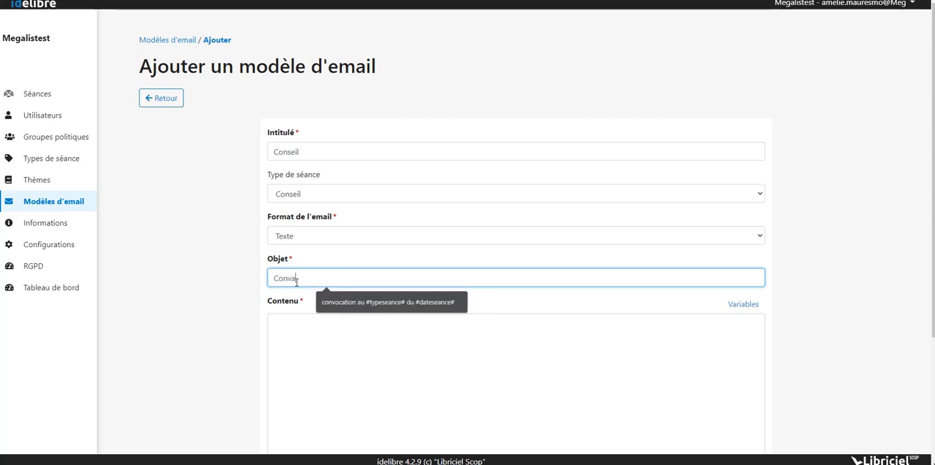
{"action": "key", "text": "BackSpace"}
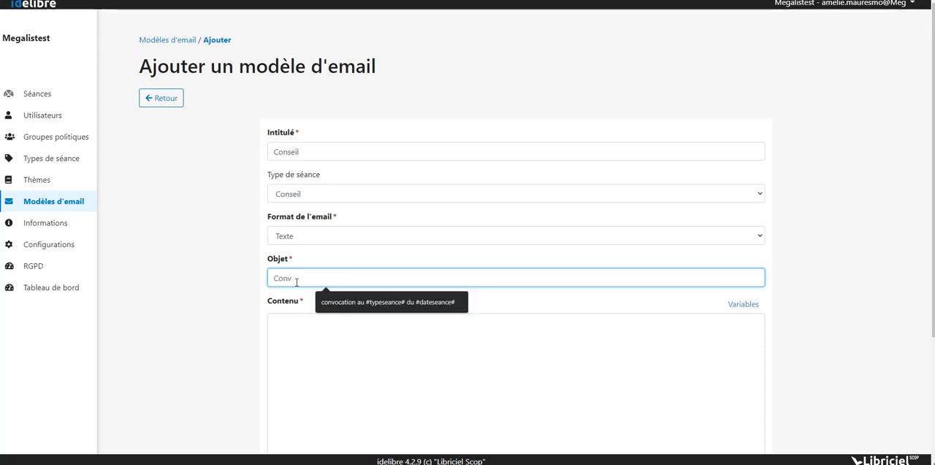
{"action": "type", "text": "ocation à"}
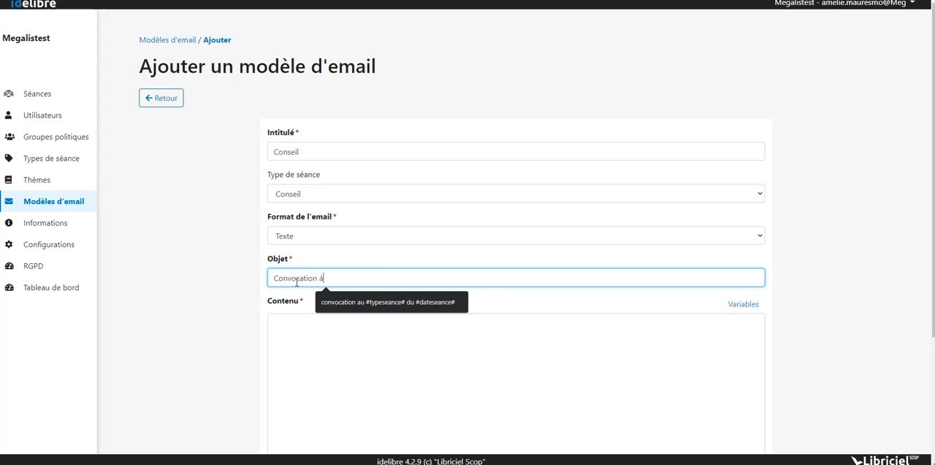
{"action": "type", "text": " la s'"}
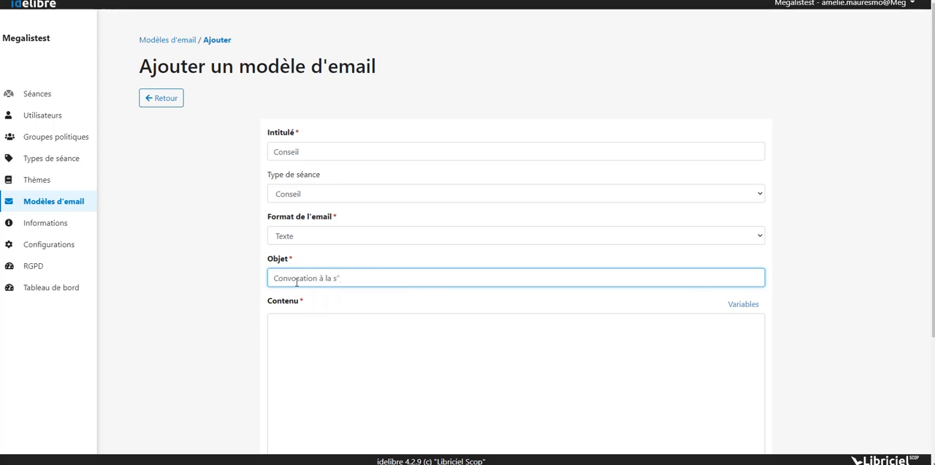
{"action": "type", "text": "éance du"}
- Display the list of variables and append the session date variable #dateseance# to the subject
{"action": "left_click", "coordinate": [745, 311]}
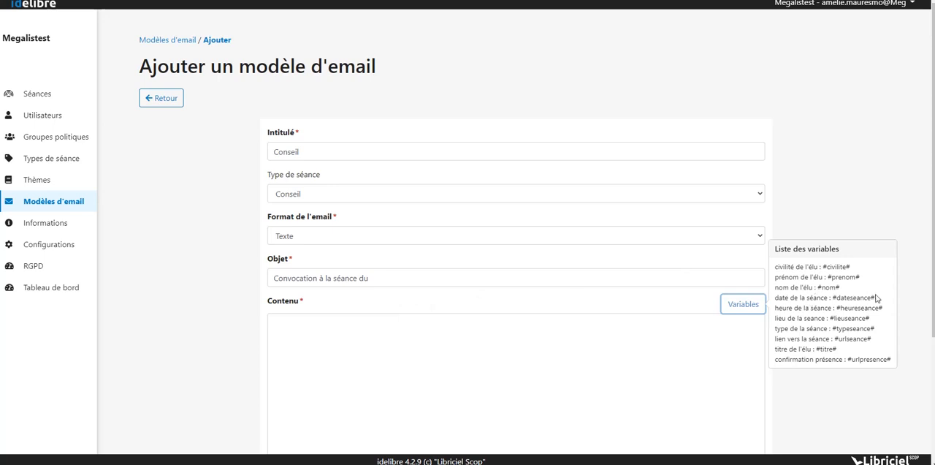
{"action": "left_click_drag", "start_coordinate": [876, 298], "coordinate": [833, 300]}
{"action": "key", "text": "ctrl+c"}
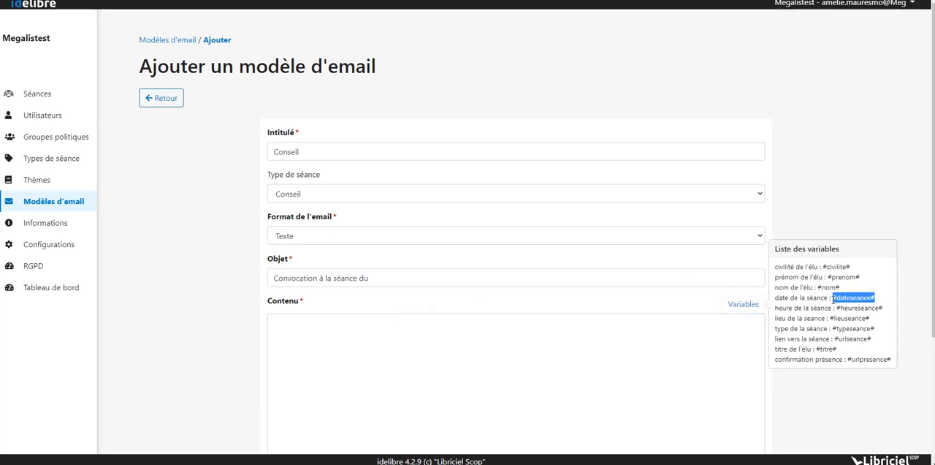
{"action": "left_click", "coordinate": [400, 275]}
{"action": "key", "text": "ctrl+v"}
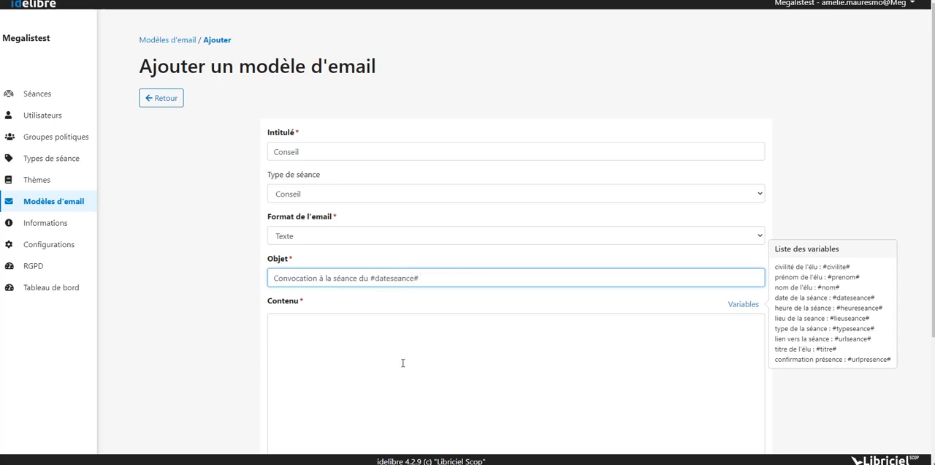
- Insert the session link variable #urlseance# as the e-mail template's content and save the template
{"action": "left_click", "coordinate": [358, 351]}
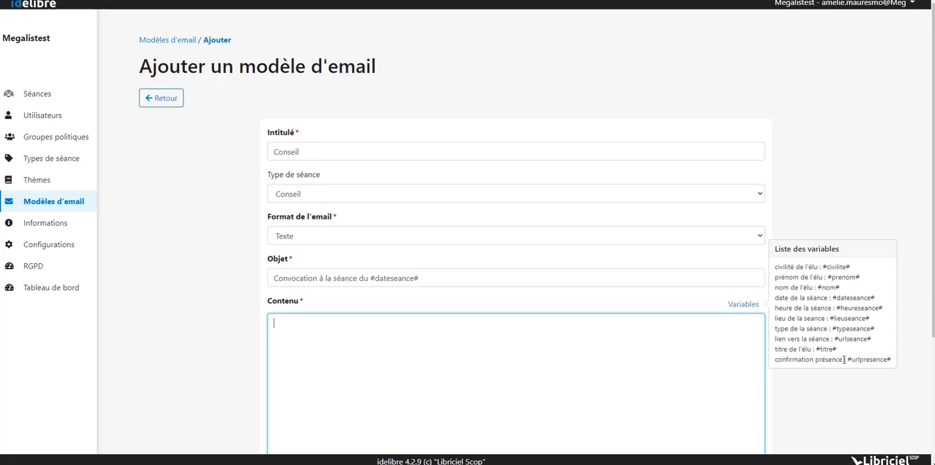
{"action": "left_click_drag", "start_coordinate": [873, 340], "coordinate": [835, 339]}
{"action": "key", "text": "ctrl+c"}
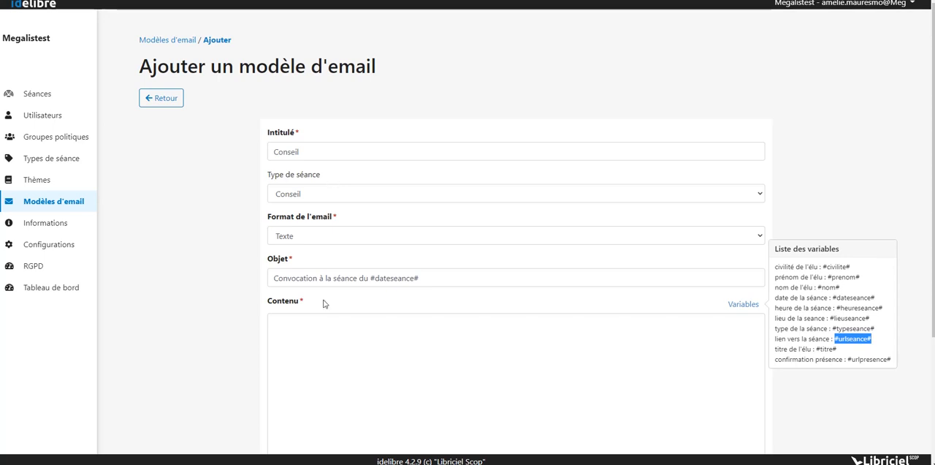
{"action": "scroll", "coordinate": [324, 304], "scroll_direction": "down", "scroll_amount": 3}
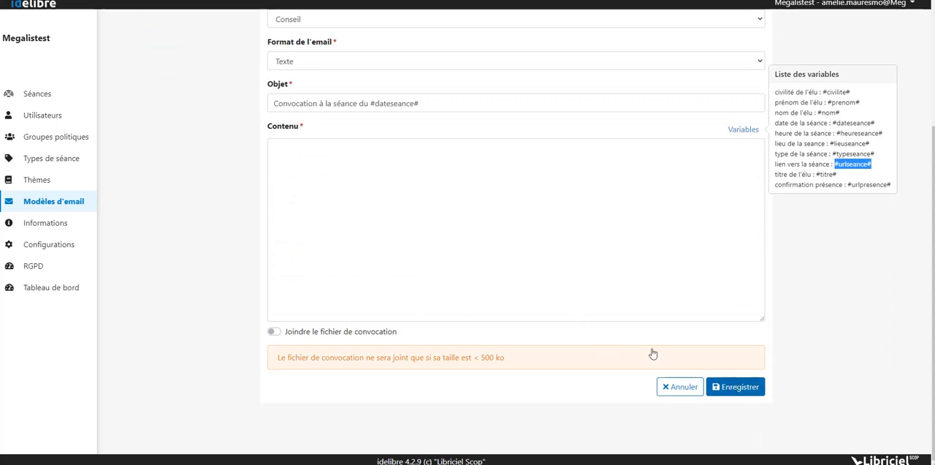
{"action": "left_click", "coordinate": [514, 212]}
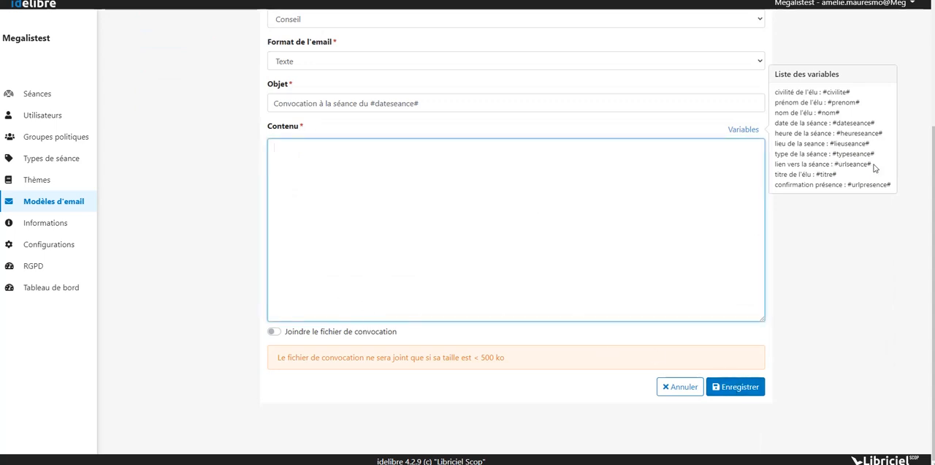
{"action": "left_click_drag", "start_coordinate": [875, 165], "coordinate": [840, 165]}
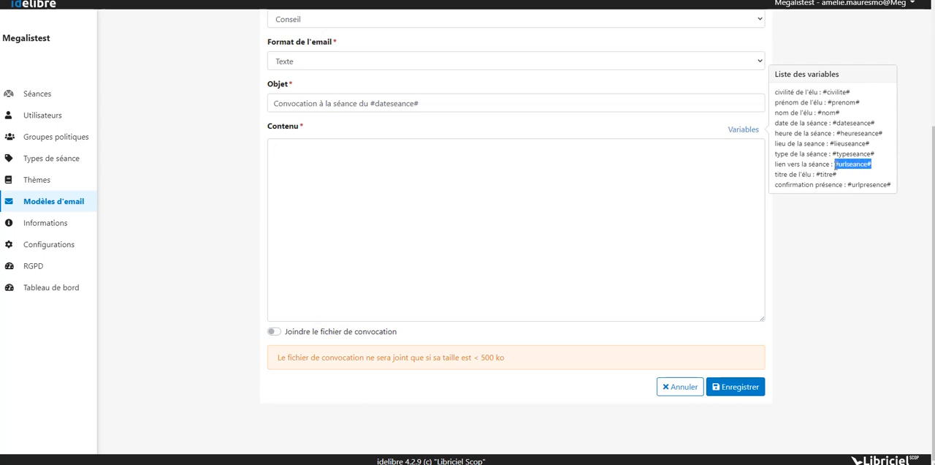
{"action": "left_click", "coordinate": [378, 199]}
{"action": "key", "text": "ctrl+v"}
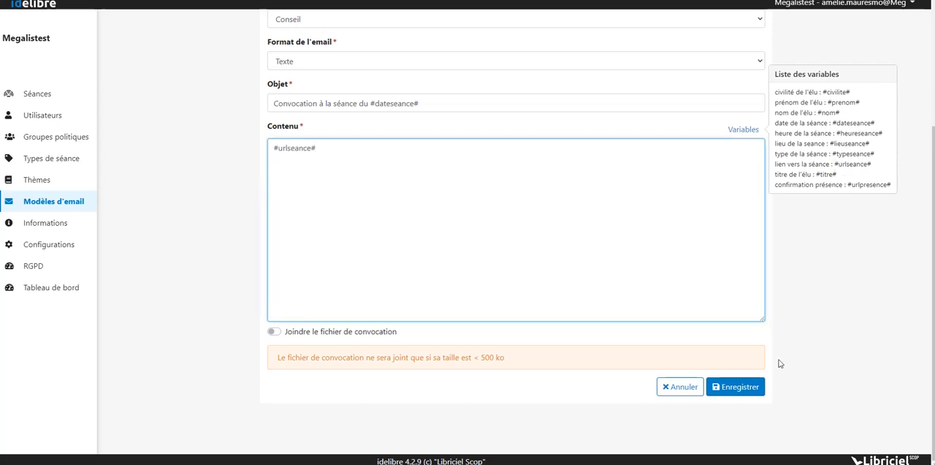
{"action": "left_click", "coordinate": [741, 392]}
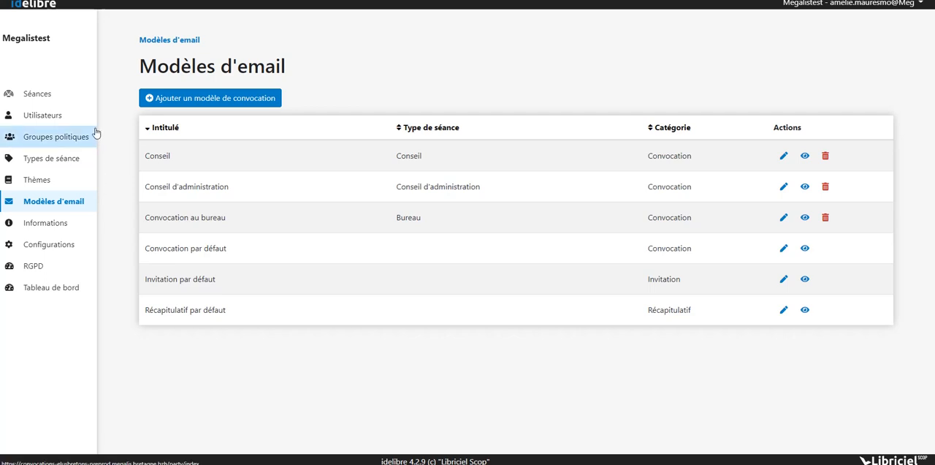
- Start adding a new session and set its type to Bureau
{"action": "left_click", "coordinate": [59, 92]}
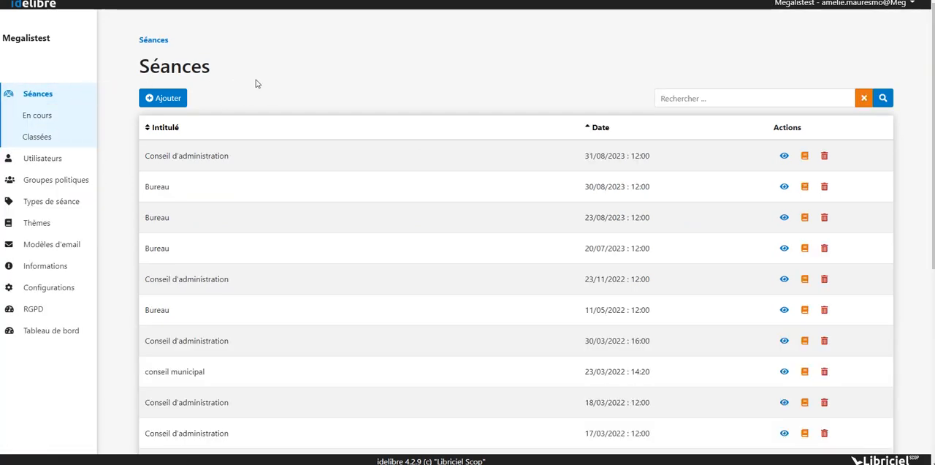
{"action": "left_click", "coordinate": [151, 99]}
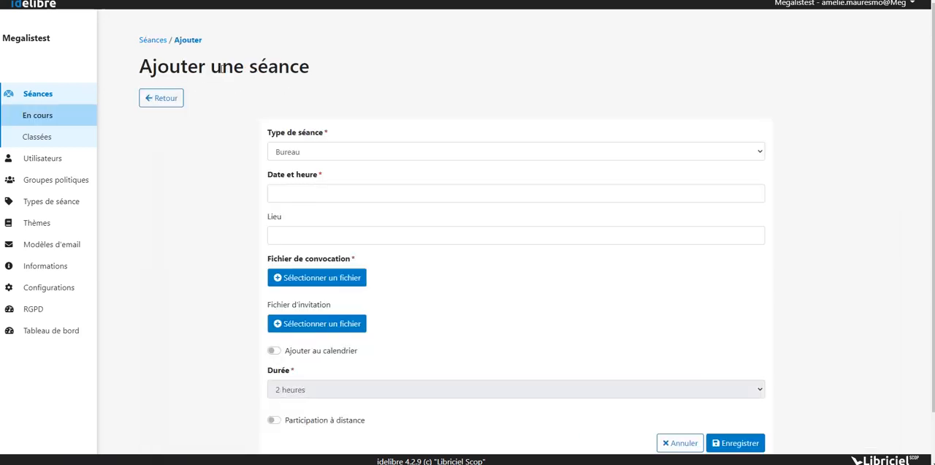
{"action": "left_click", "coordinate": [356, 153]}
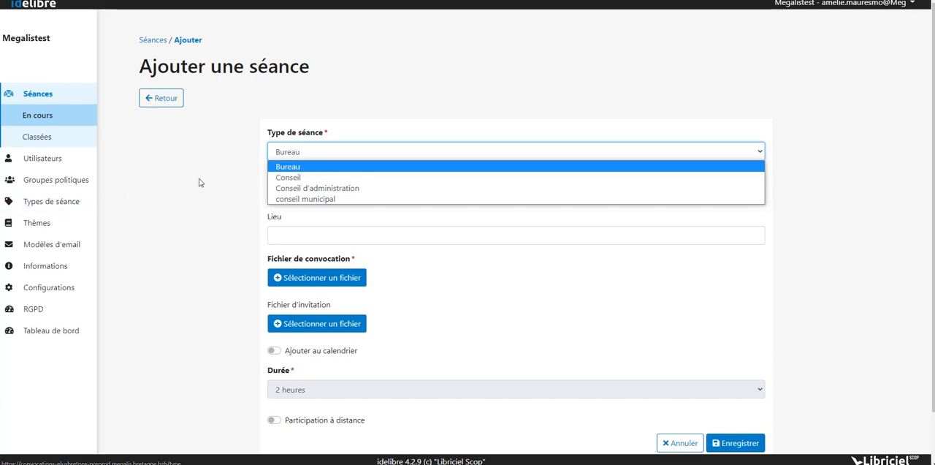
{"action": "left_click", "coordinate": [320, 167]}
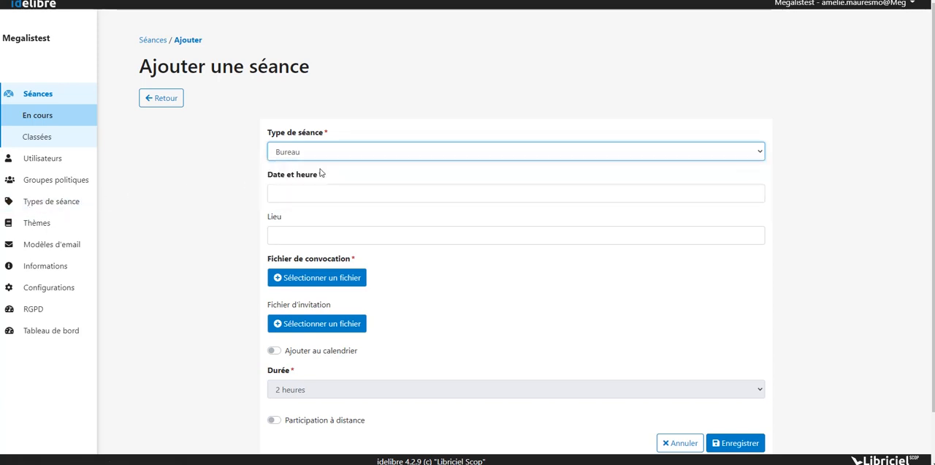
- Set the session's date and time to 31/08/2023 at 10:00
{"action": "left_click", "coordinate": [309, 198]}
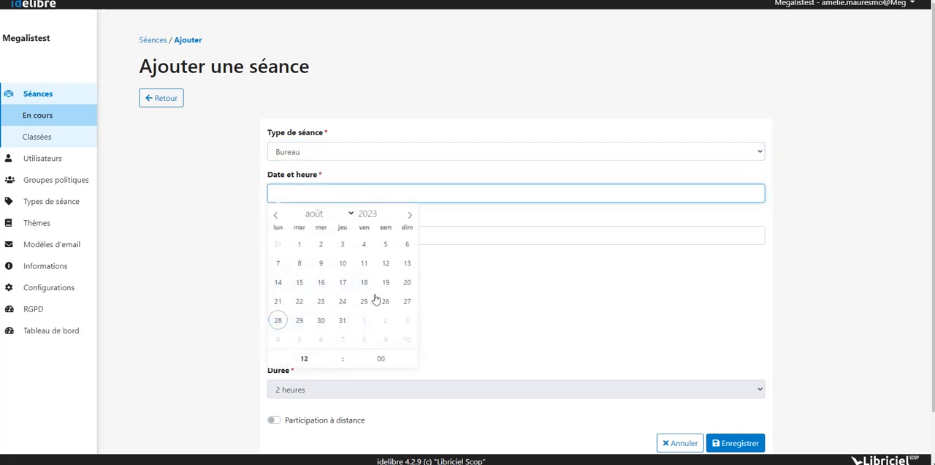
{"action": "left_click", "coordinate": [342, 322]}
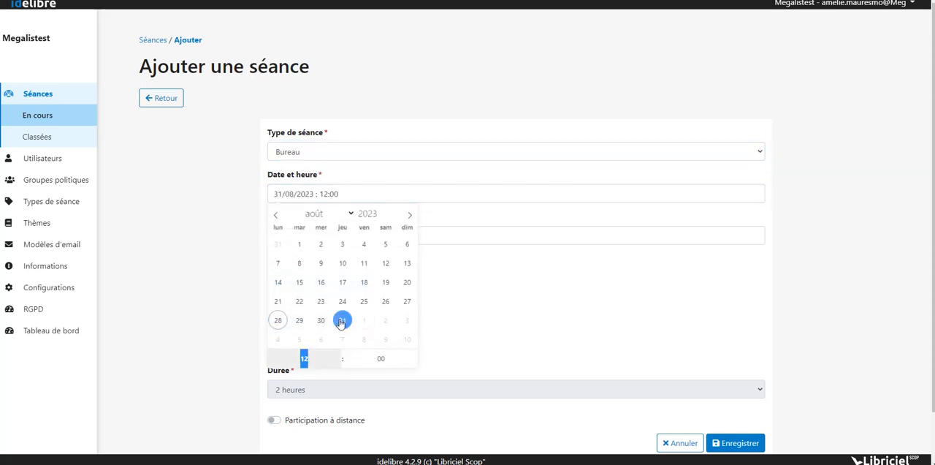
{"action": "left_click", "coordinate": [338, 362]}
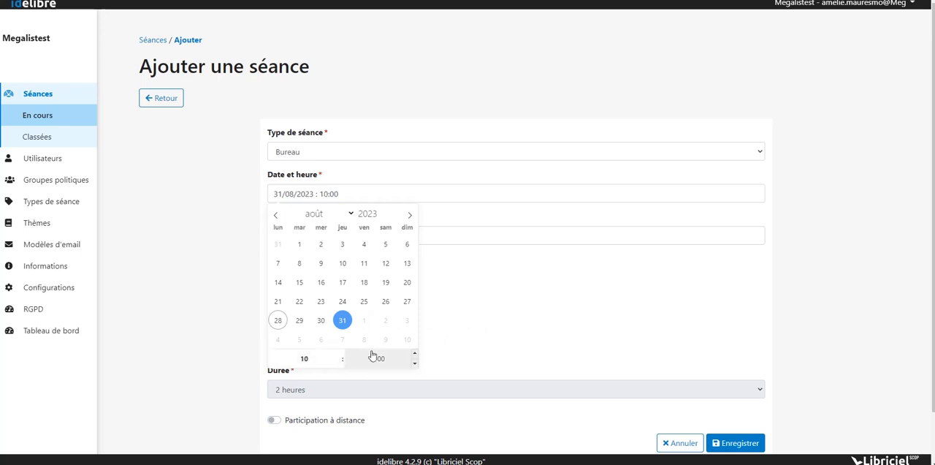
{"action": "left_click", "coordinate": [479, 322]}
- Enter "La salle" as the session's location
{"action": "left_click", "coordinate": [314, 233]}
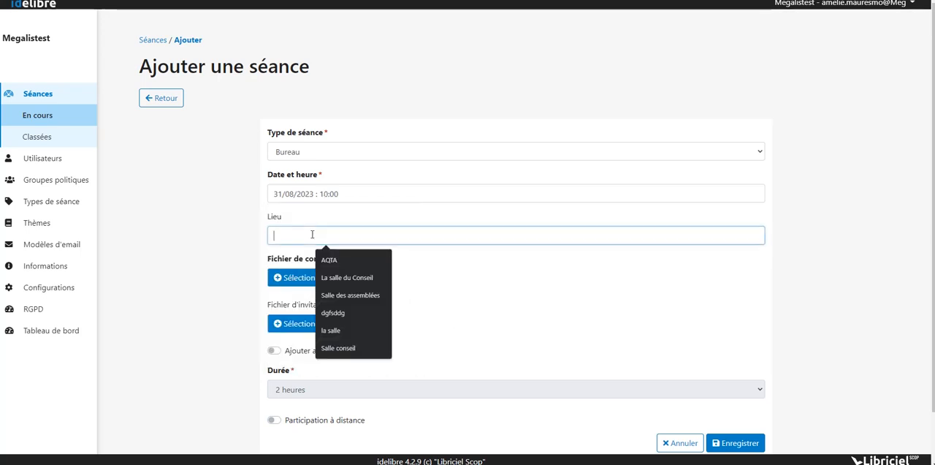
{"action": "type", "text": "La "}
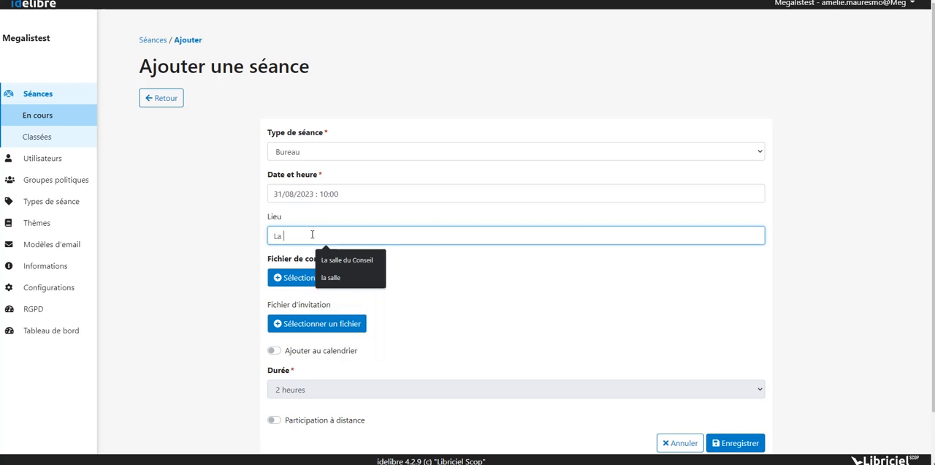
{"action": "type", "text": "salle"}
{"action": "left_click", "coordinate": [514, 290]}
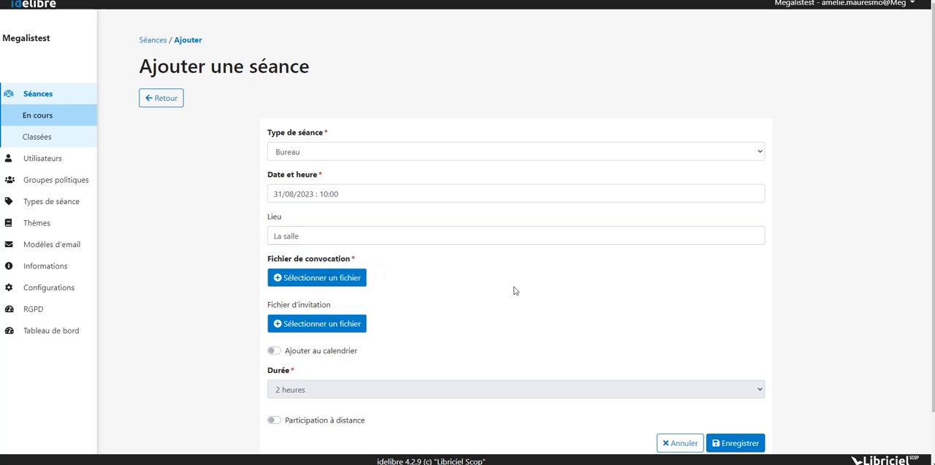
- Attach convocation.pdf as the session's convocation file and invitation.pdf as its invitation file
{"action": "left_click", "coordinate": [326, 285]}
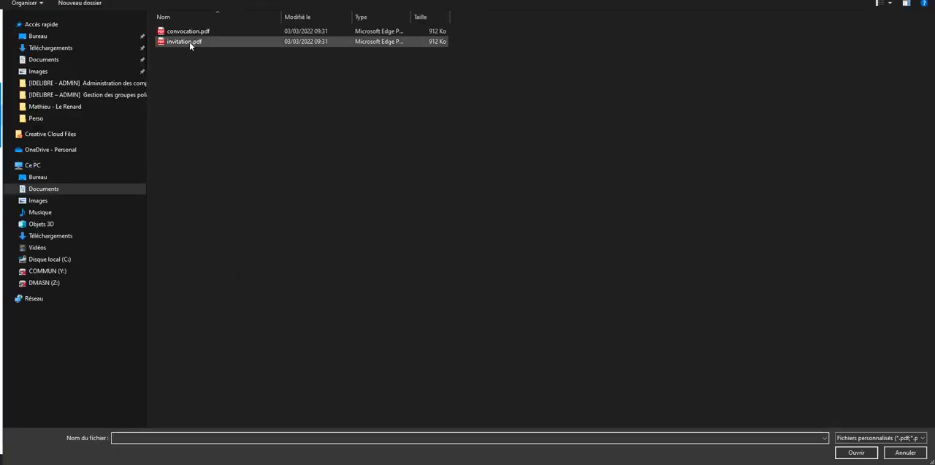
{"action": "double_click", "coordinate": [194, 31]}
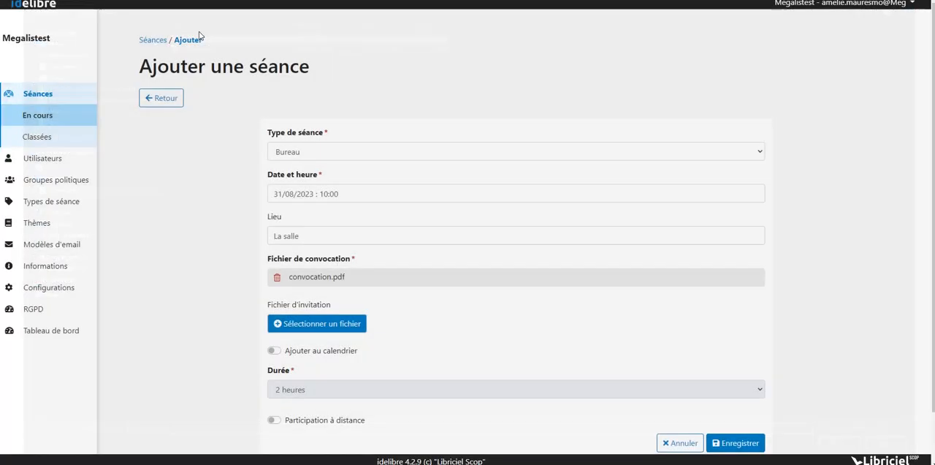
{"action": "scroll", "coordinate": [482, 363], "scroll_direction": "down", "scroll_amount": 1}
{"action": "scroll", "coordinate": [482, 363], "scroll_direction": "down", "scroll_amount": 1}
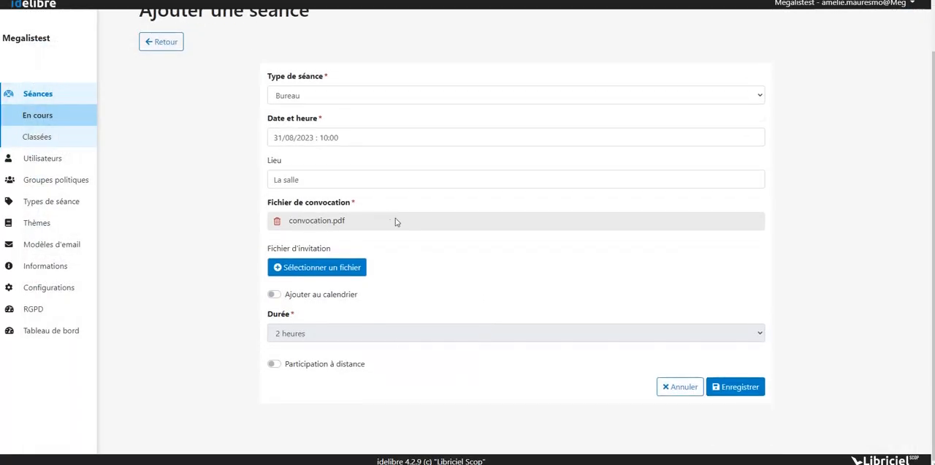
{"action": "left_click", "coordinate": [347, 272]}
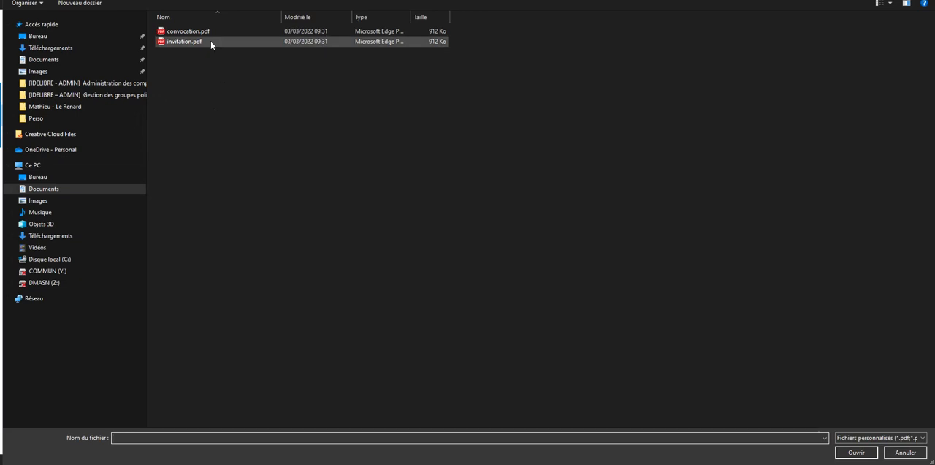
{"action": "double_click", "coordinate": [209, 41]}
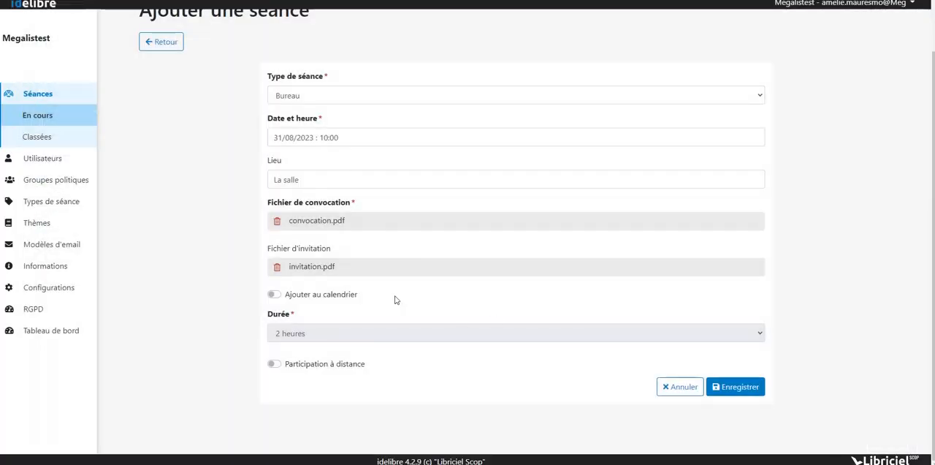
- Save the session with the calendar option enabled, a duration of 4 heures and remote participation turned on
{"action": "left_click", "coordinate": [278, 296]}
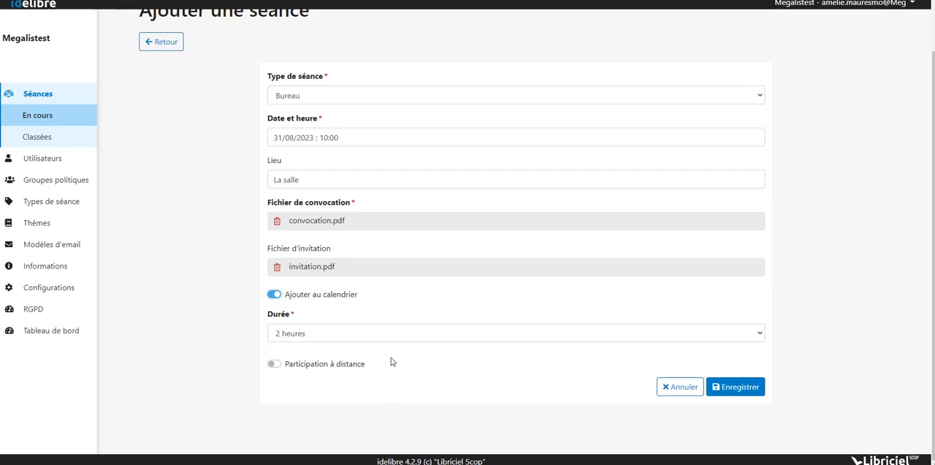
{"action": "left_click", "coordinate": [371, 338]}
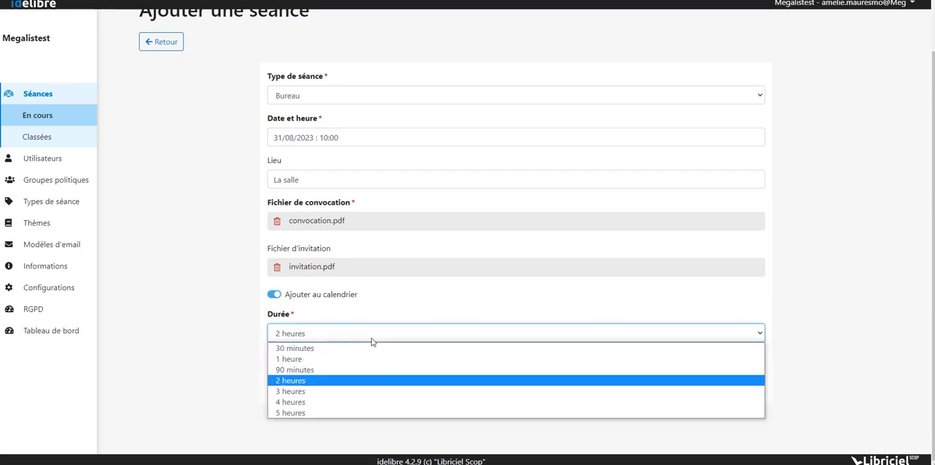
{"action": "left_click", "coordinate": [349, 402]}
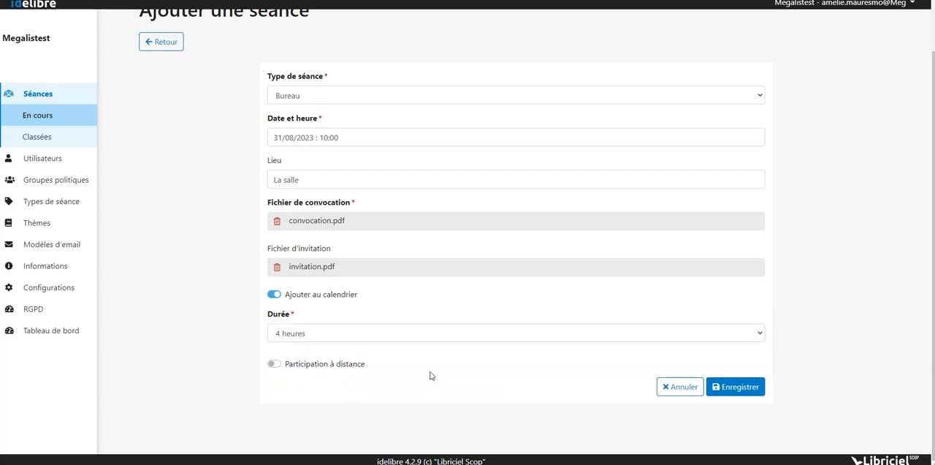
{"action": "left_click", "coordinate": [275, 364]}
{"action": "left_click", "coordinate": [738, 389]}
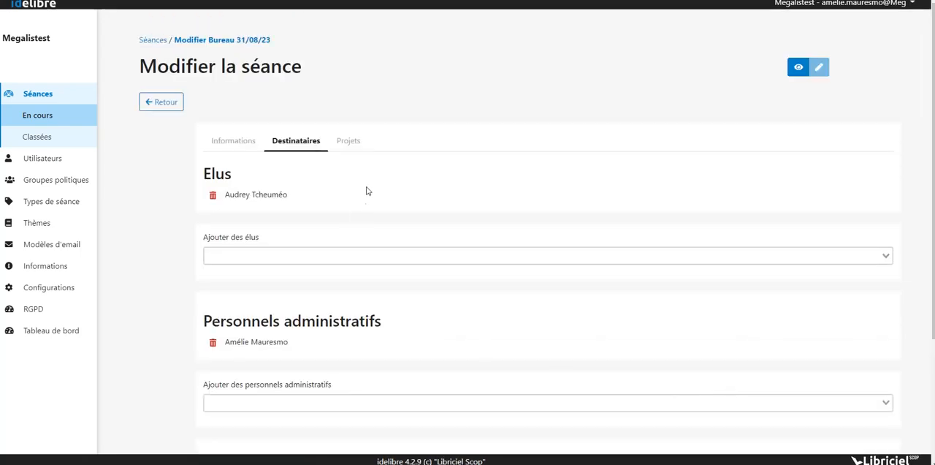
- Review the session's recipients and select the third and fourth listed elected officials as additional recipients
{"action": "scroll", "coordinate": [368, 189], "scroll_direction": "down", "scroll_amount": 1}
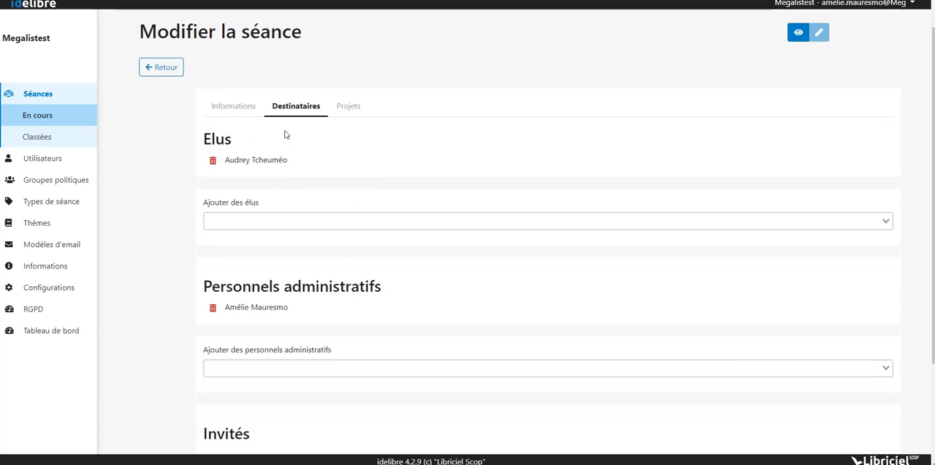
{"action": "scroll", "coordinate": [307, 319], "scroll_direction": "down", "scroll_amount": 2}
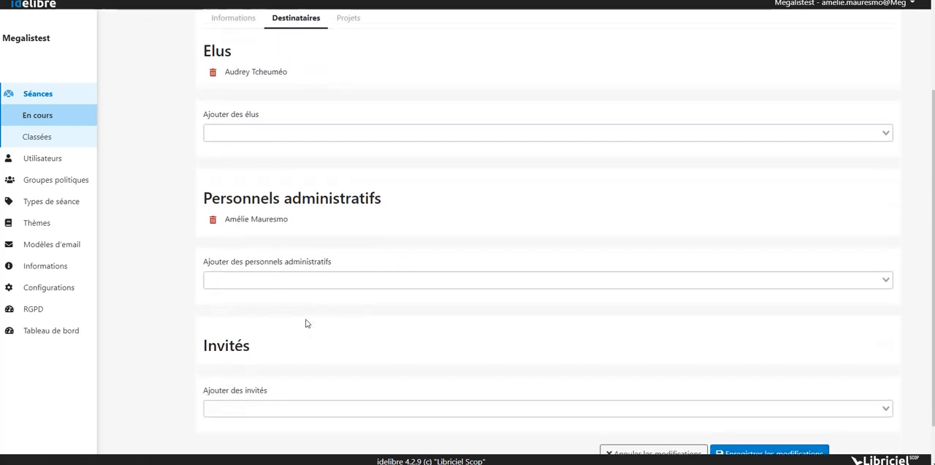
{"action": "scroll", "coordinate": [307, 323], "scroll_direction": "down", "scroll_amount": 1}
{"action": "scroll", "coordinate": [307, 323], "scroll_direction": "up", "scroll_amount": 4}
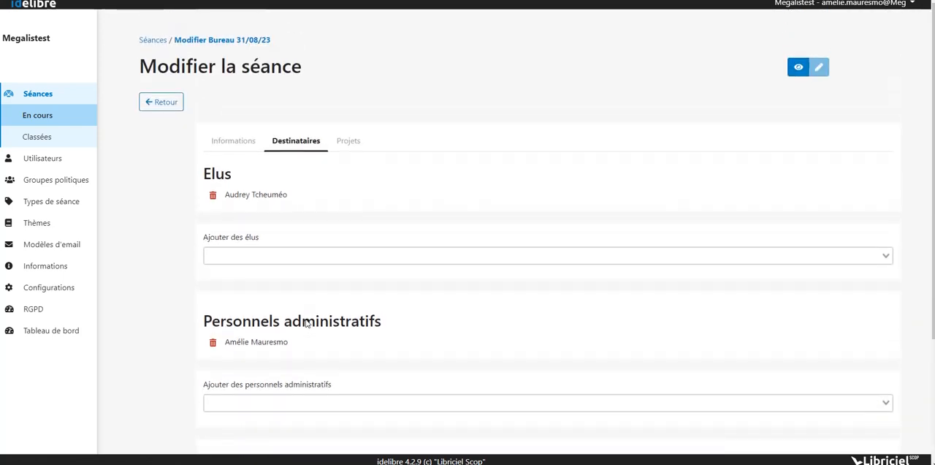
{"action": "left_click", "coordinate": [264, 255]}
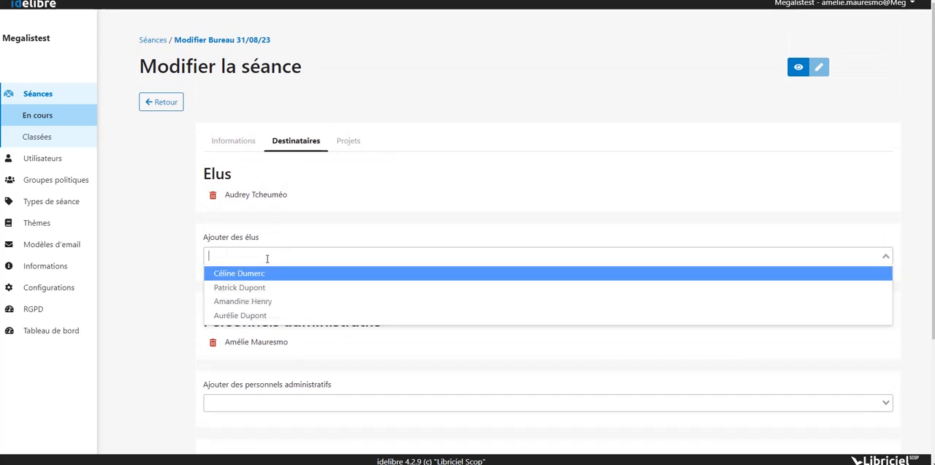
{"action": "left_click", "coordinate": [264, 300]}
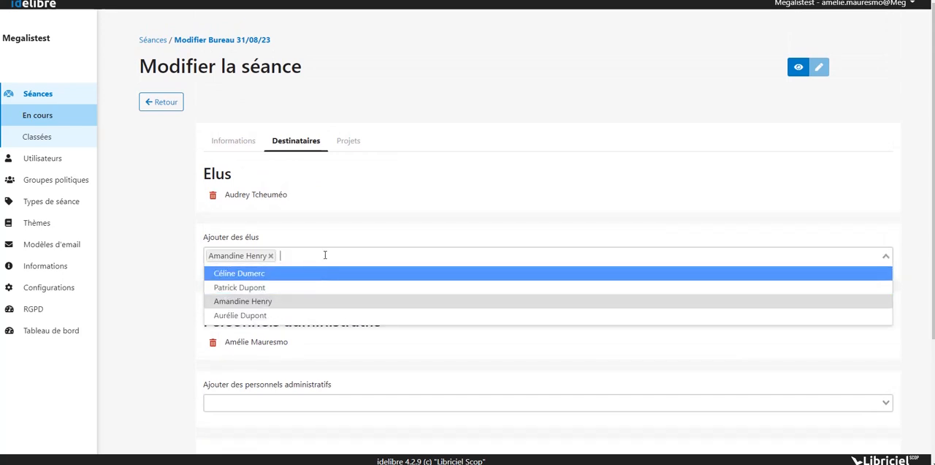
{"action": "left_click", "coordinate": [243, 315]}
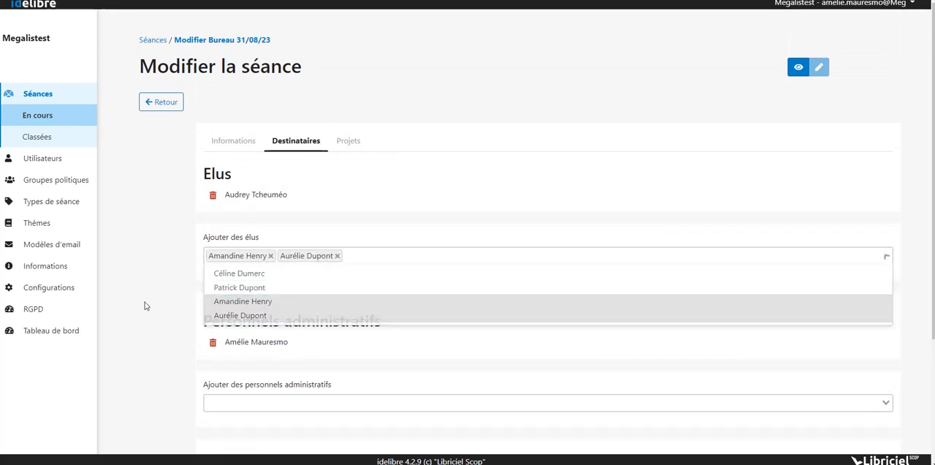
- Select the second listed administrative staff member as an additional recipient of the session
{"action": "scroll", "coordinate": [219, 308], "scroll_direction": "down", "scroll_amount": 3}
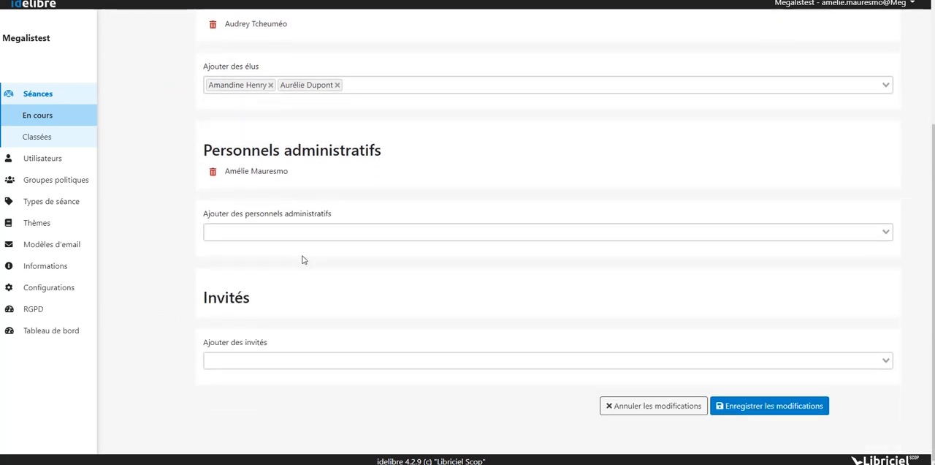
{"action": "left_click", "coordinate": [271, 233]}
{"action": "left_click", "coordinate": [264, 263]}
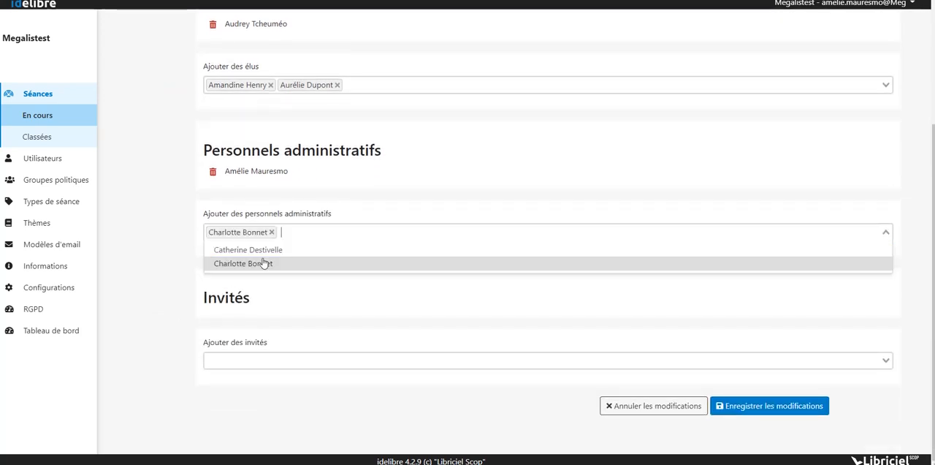
{"action": "left_click", "coordinate": [150, 286]}
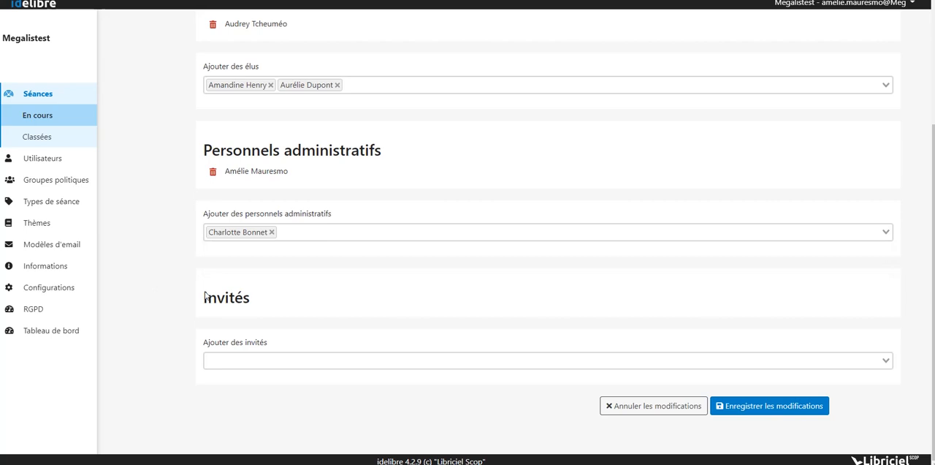
- Save the session's recipient selections without adding any invités
{"action": "left_click", "coordinate": [246, 361]}
{"action": "left_click", "coordinate": [319, 419]}
{"action": "left_click", "coordinate": [766, 407]}
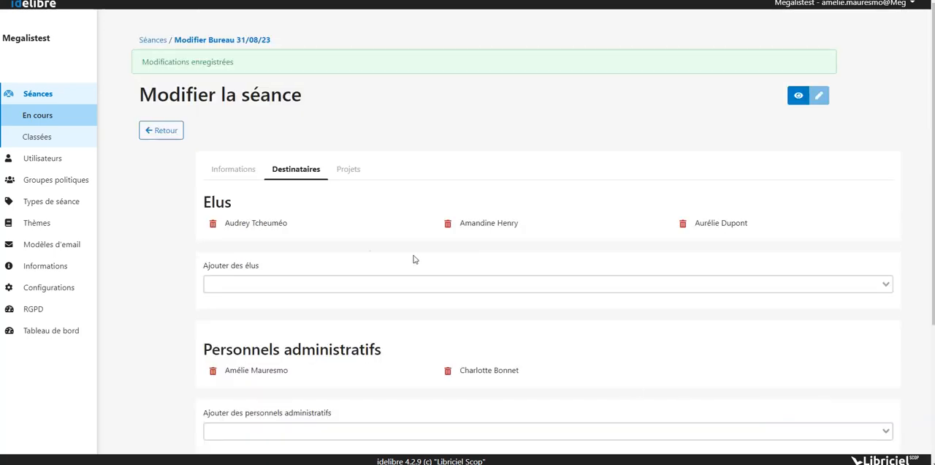
- Add invitation.pdf as the session's first project and attach invitation.pdf to it as an annex
{"action": "left_click", "coordinate": [350, 168]}
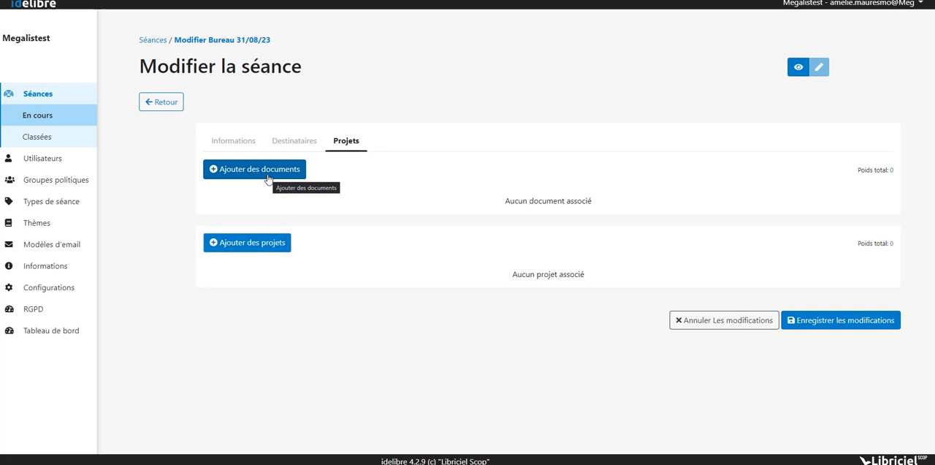
{"action": "left_click", "coordinate": [278, 251]}
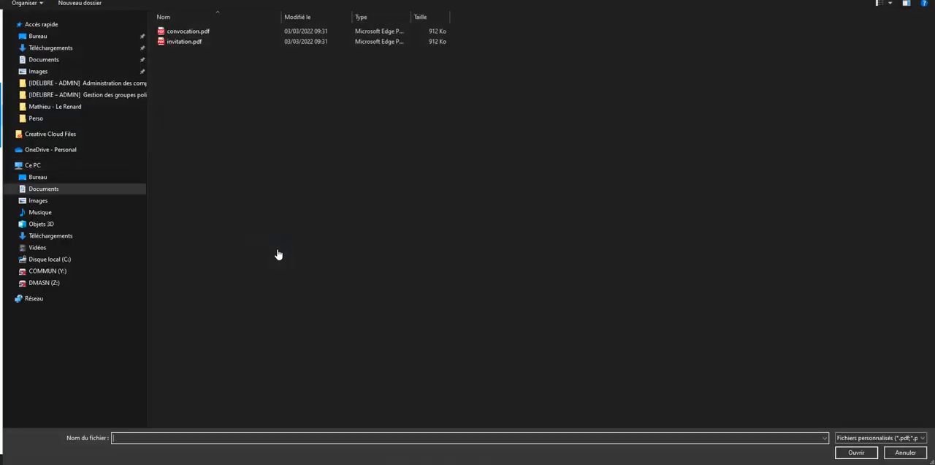
{"action": "left_click", "coordinate": [198, 41]}
{"action": "double_click", "coordinate": [198, 42]}
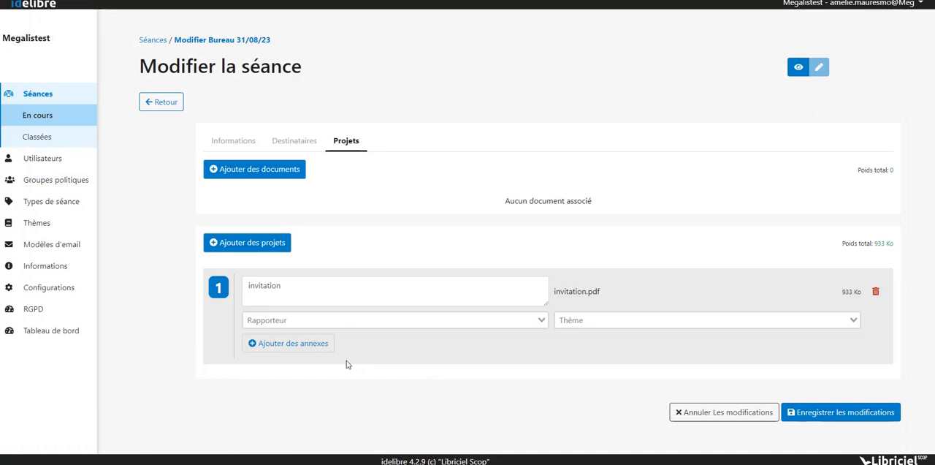
{"action": "left_click", "coordinate": [289, 348]}
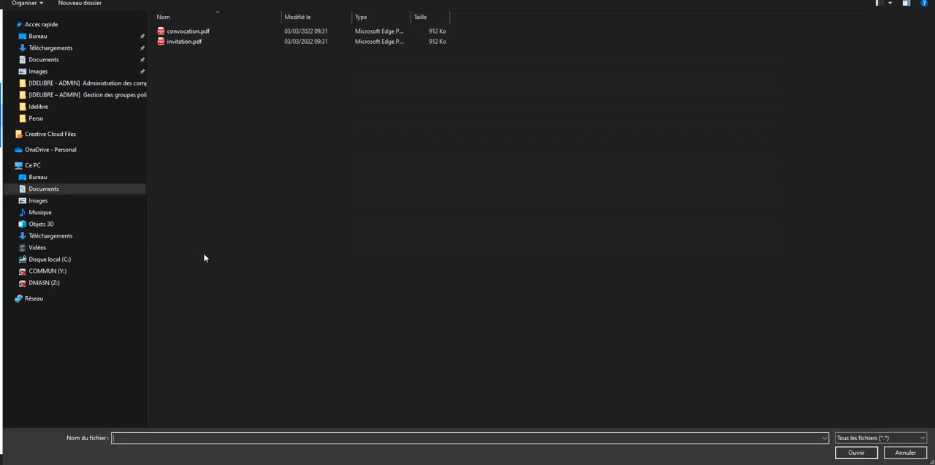
{"action": "double_click", "coordinate": [234, 41]}
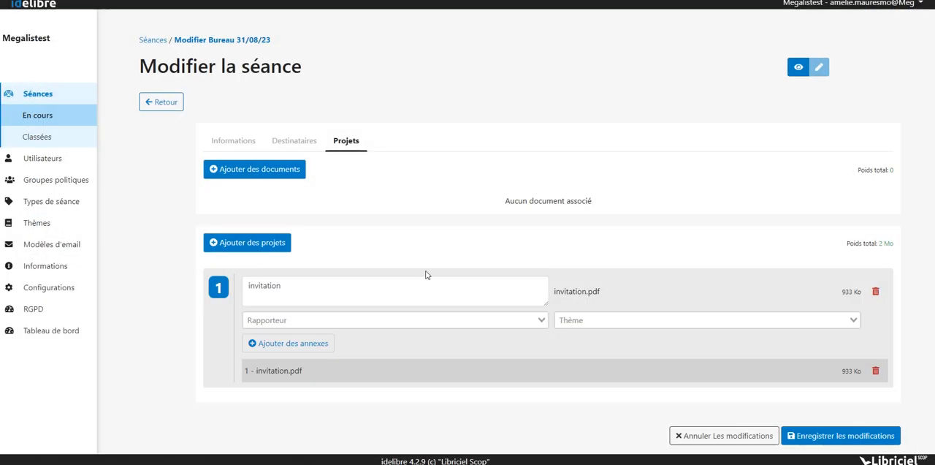
- Assign the theme Budget, Voirie to the first project and choose an elected official as its rapporteur
{"action": "left_click", "coordinate": [639, 318]}
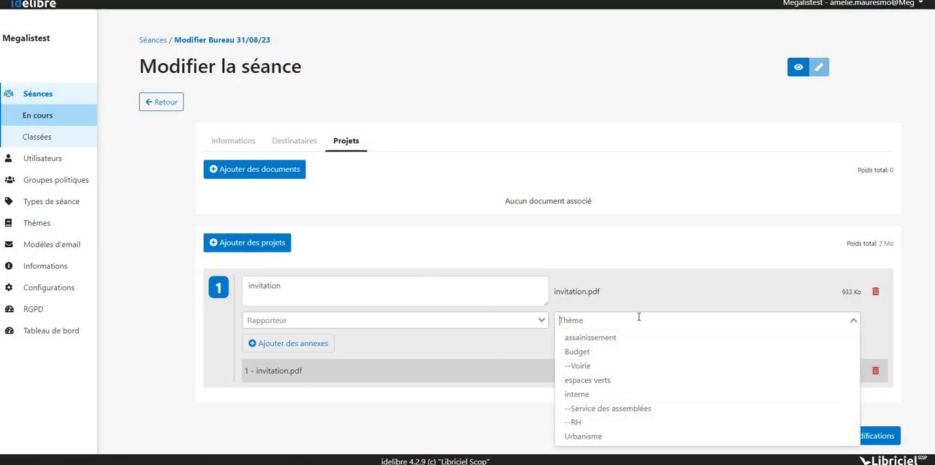
{"action": "left_click", "coordinate": [591, 365]}
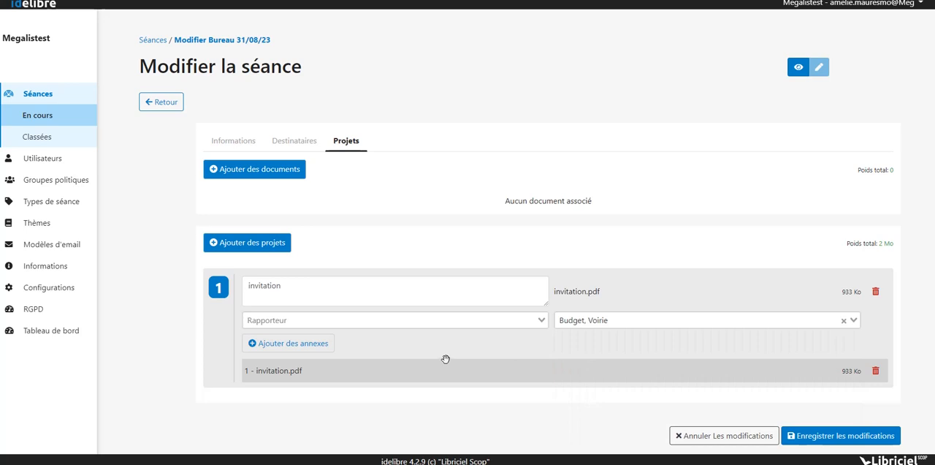
{"action": "left_click_drag", "start_coordinate": [418, 335], "coordinate": [419, 323]}
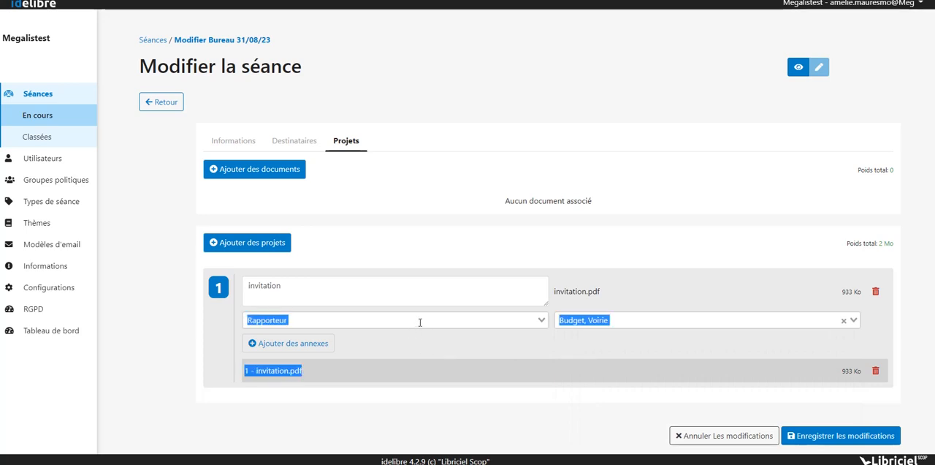
{"action": "left_click", "coordinate": [420, 322]}
{"action": "left_click", "coordinate": [450, 355]}
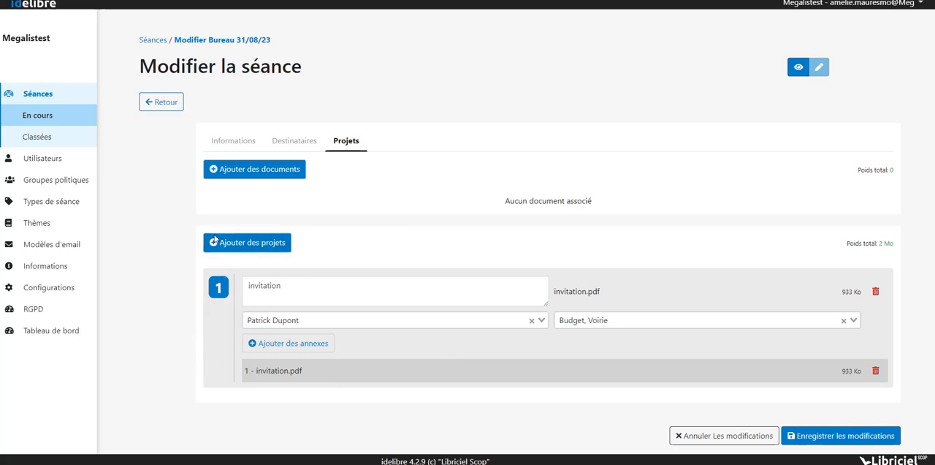
- Add invitation.pdf as a second project and save the session's projects
{"action": "left_click", "coordinate": [253, 247]}
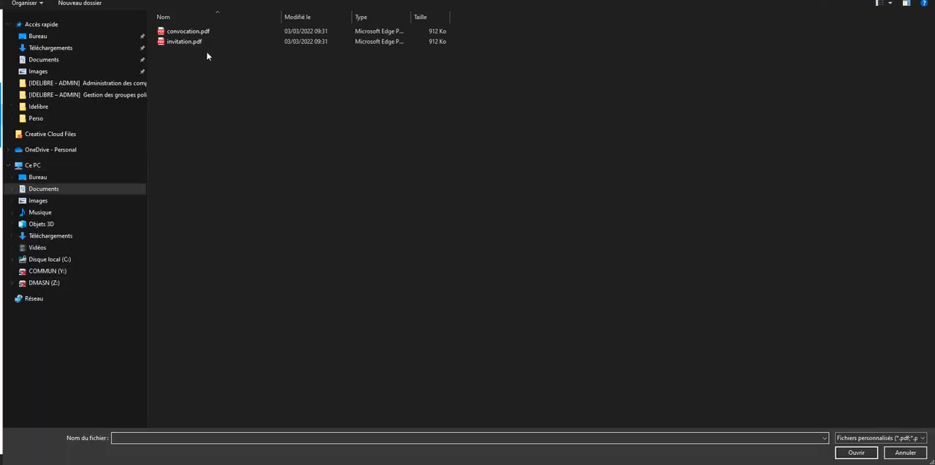
{"action": "double_click", "coordinate": [266, 42]}
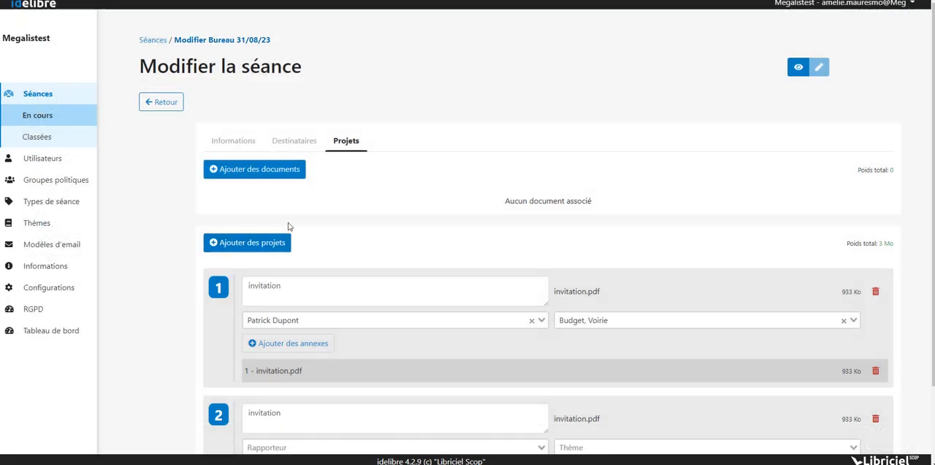
{"action": "scroll", "coordinate": [165, 347], "scroll_direction": "down", "scroll_amount": 2}
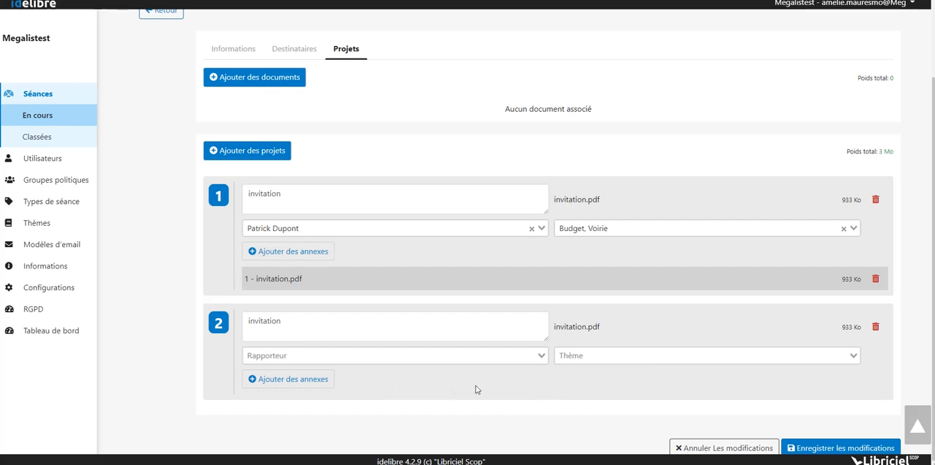
{"action": "left_click", "coordinate": [806, 454]}
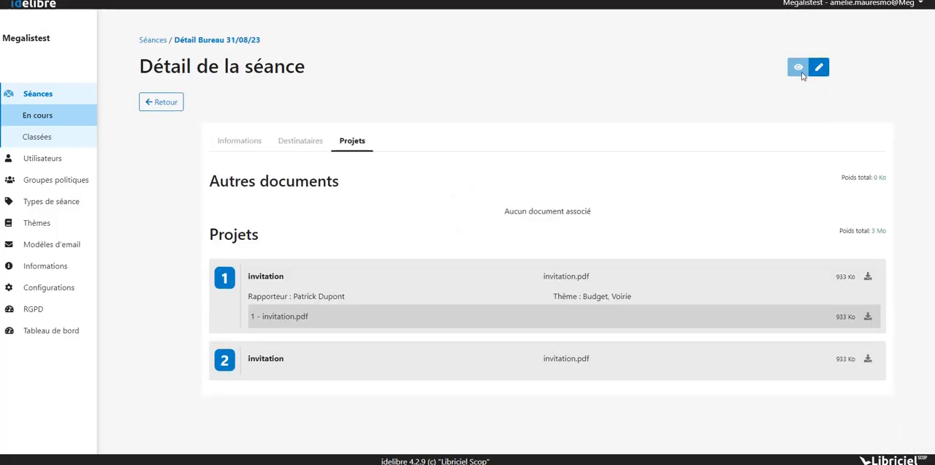
- Review the recipients in the session's detail view and send the convocation e-mail to the third listed elected official only
{"action": "left_click", "coordinate": [299, 150]}
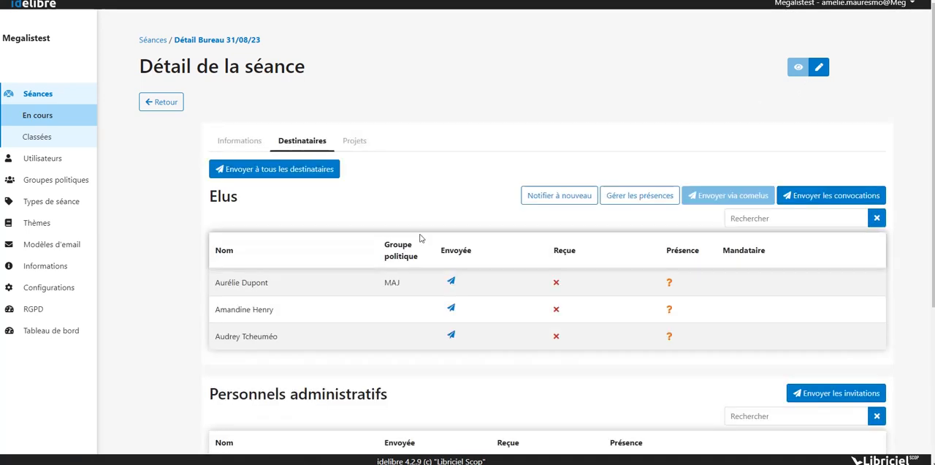
{"action": "scroll", "coordinate": [453, 273], "scroll_direction": "down", "scroll_amount": 3}
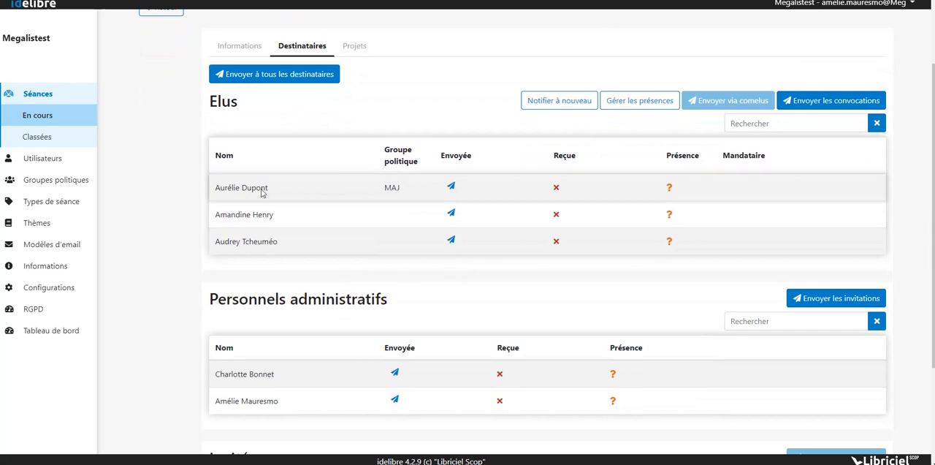
{"action": "scroll", "coordinate": [295, 328], "scroll_direction": "up", "scroll_amount": 1}
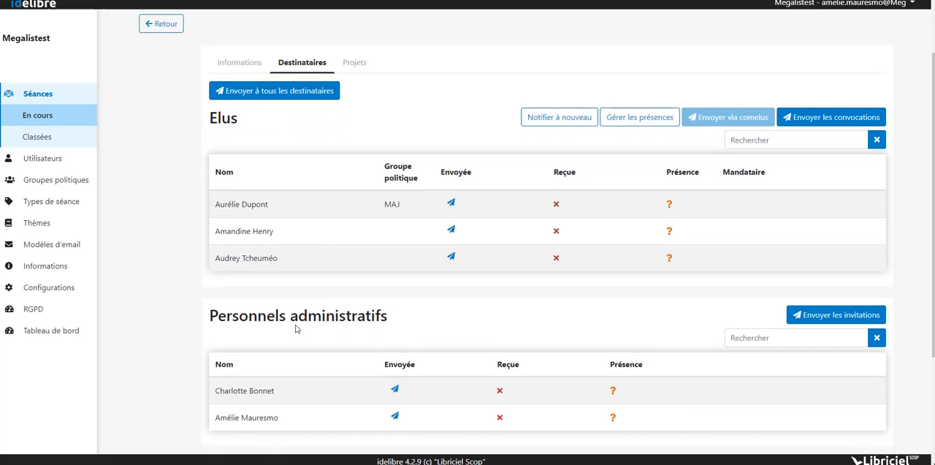
{"action": "scroll", "coordinate": [296, 329], "scroll_direction": "down", "scroll_amount": 3}
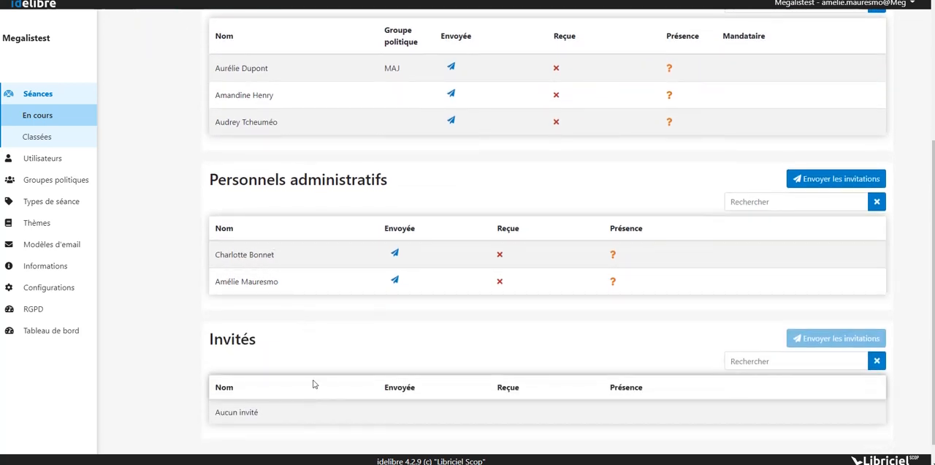
{"action": "scroll", "coordinate": [298, 411], "scroll_direction": "up", "scroll_amount": 3}
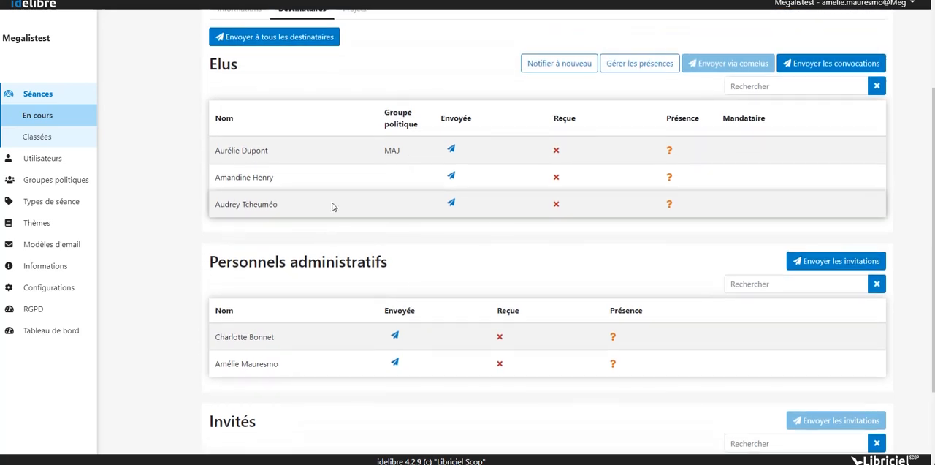
{"action": "scroll", "coordinate": [332, 207], "scroll_direction": "up", "scroll_amount": 1}
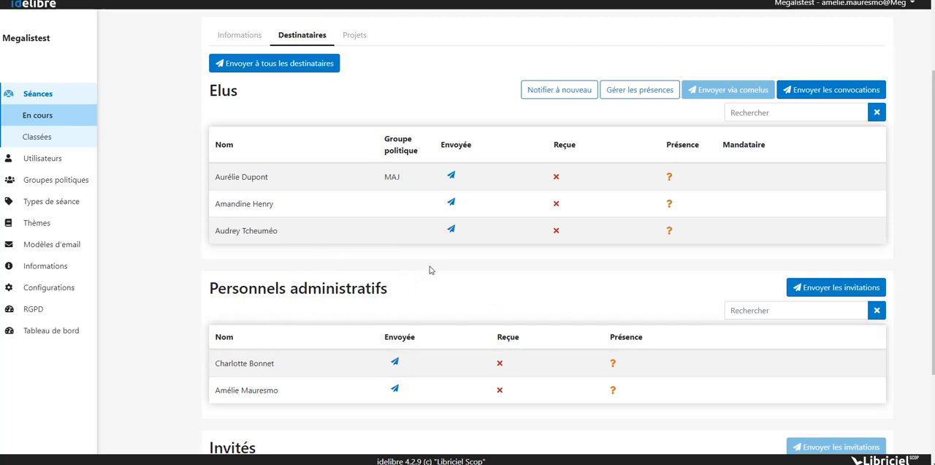
{"action": "left_click", "coordinate": [452, 230]}
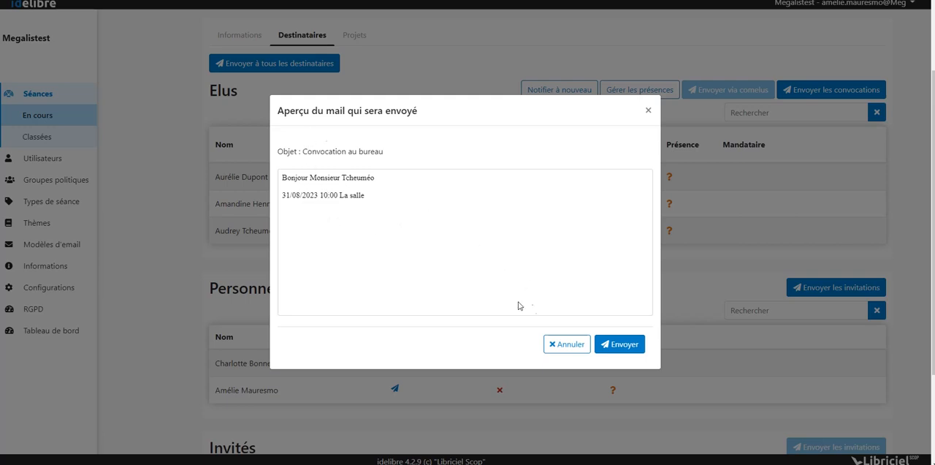
{"action": "left_click", "coordinate": [616, 345]}
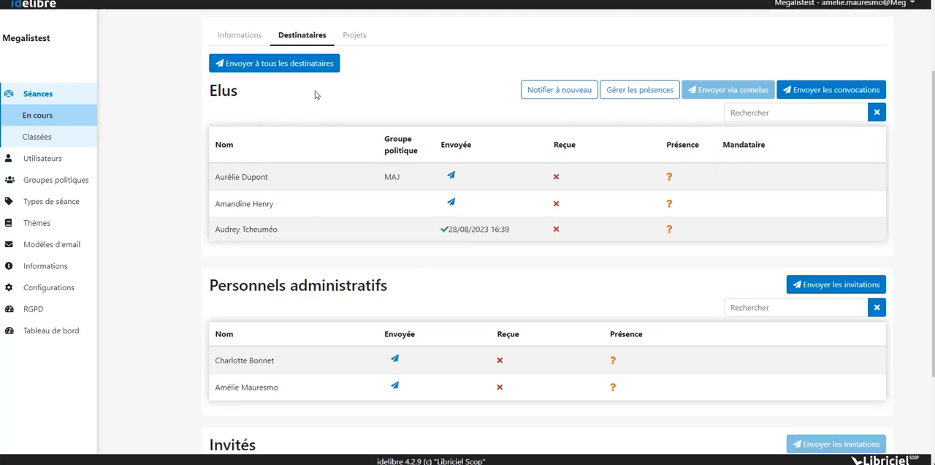
- Send the convocations and invitations to all the session's recipients and check the sending status in each list
{"action": "left_click", "coordinate": [300, 65]}
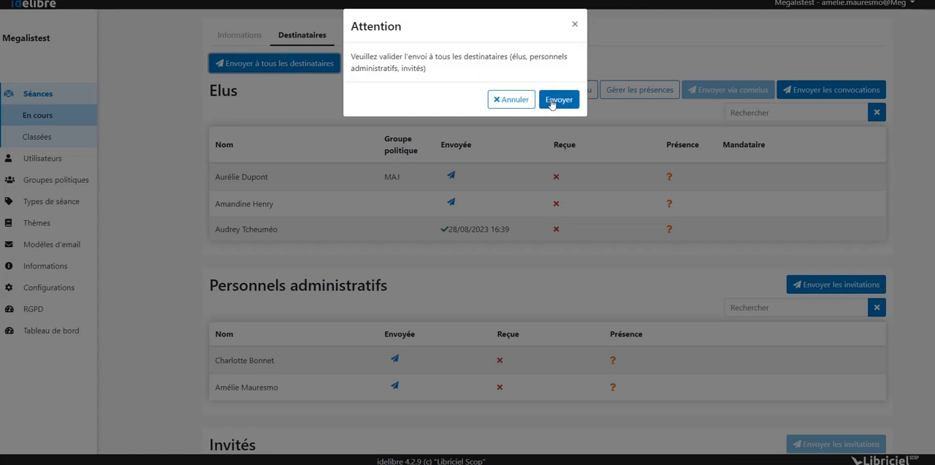
{"action": "left_click", "coordinate": [552, 102]}
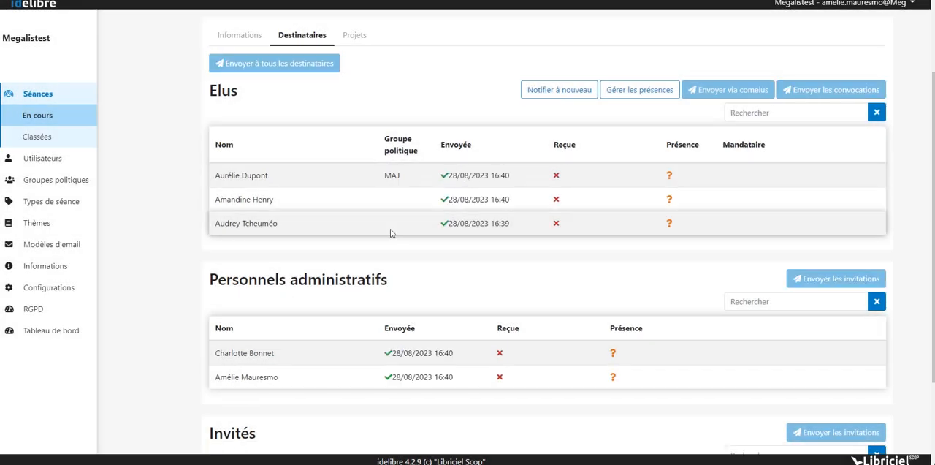
{"action": "scroll", "coordinate": [391, 233], "scroll_direction": "down", "scroll_amount": 3}
{"action": "scroll", "coordinate": [390, 233], "scroll_direction": "up", "scroll_amount": 5}
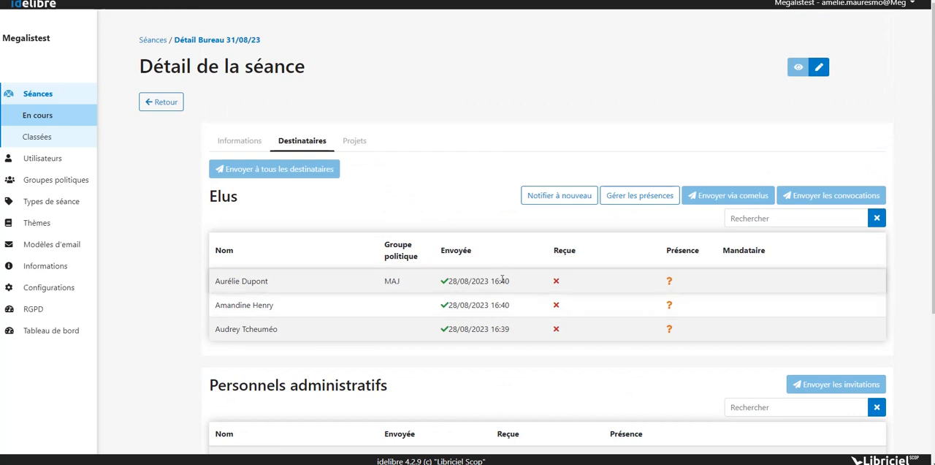
- Set the first listed elected official's attendance to Présent and save it
{"action": "left_click", "coordinate": [644, 209]}
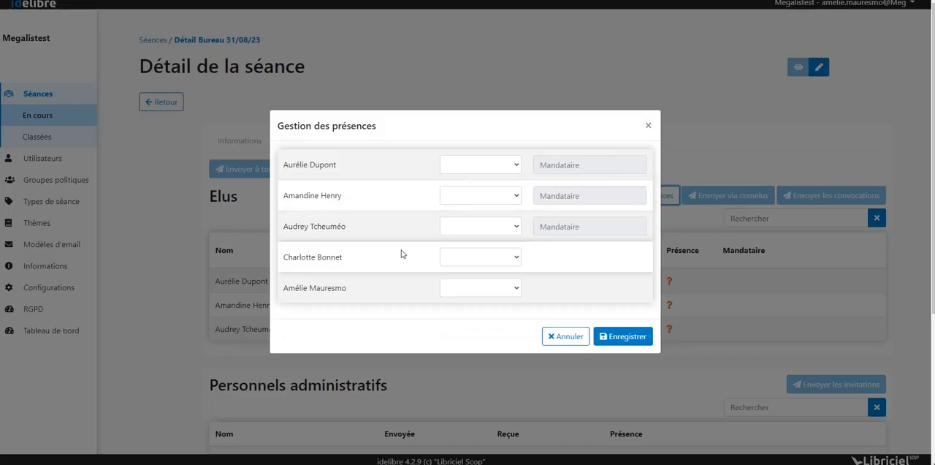
{"action": "left_click", "coordinate": [510, 164]}
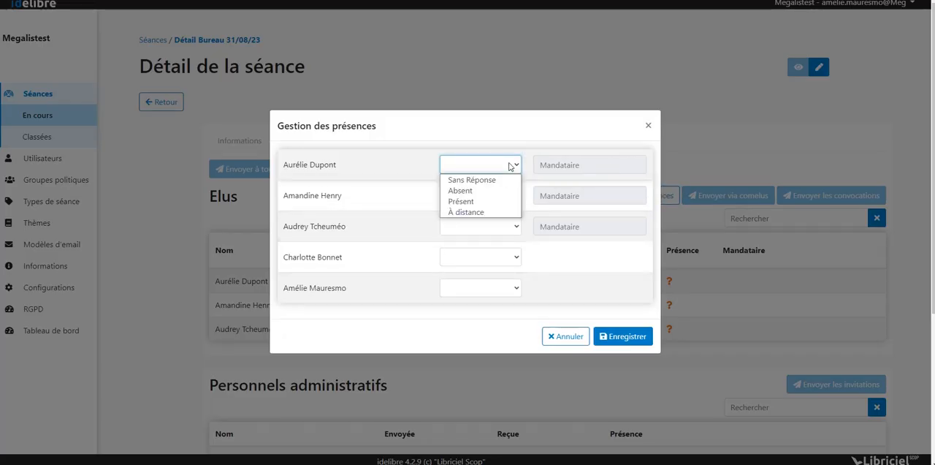
{"action": "left_click", "coordinate": [475, 202]}
{"action": "left_click", "coordinate": [618, 334]}
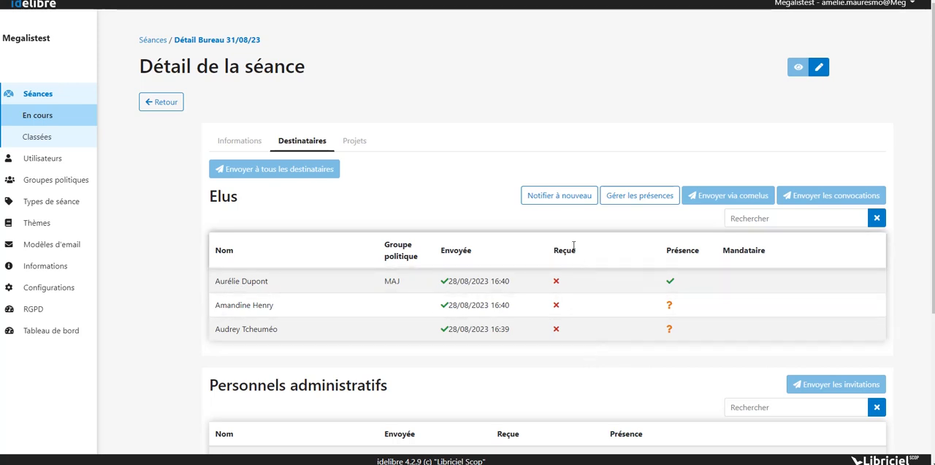
- Notify the recipients again with the subject "changement de salle" and the message "lferkflzek"
{"action": "left_click", "coordinate": [556, 198]}
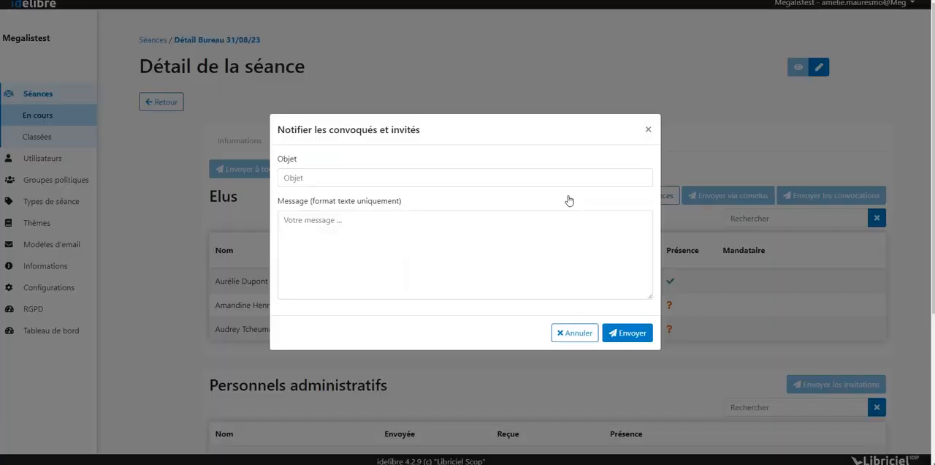
{"action": "left_click", "coordinate": [524, 184]}
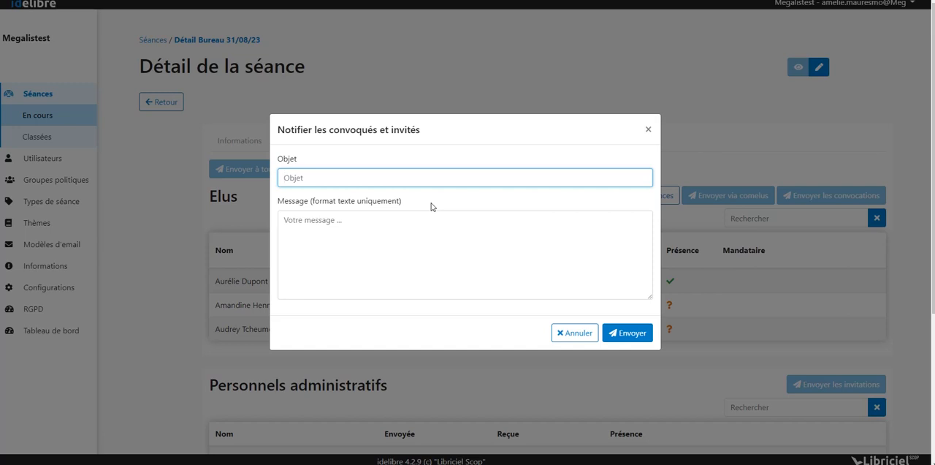
{"action": "type", "text": "changement de salle"}
{"action": "left_click", "coordinate": [374, 253]}
{"action": "type", "text": "lferkflzek"}
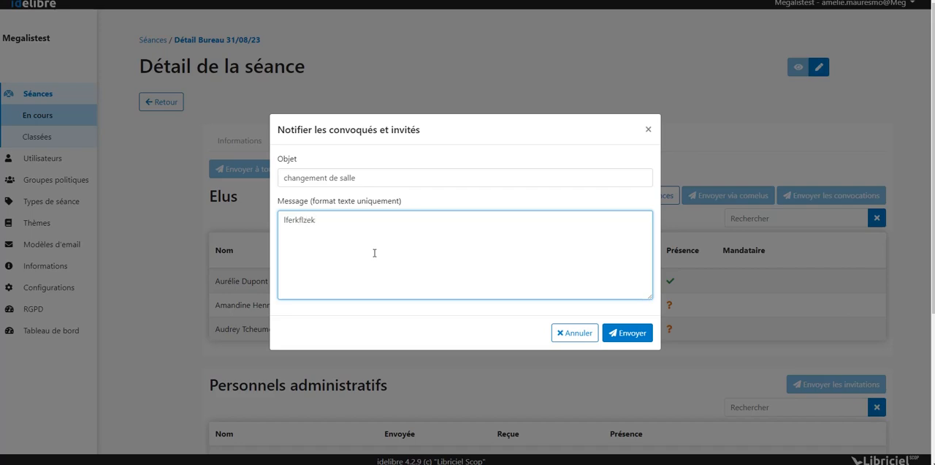
{"action": "left_click", "coordinate": [627, 332]}
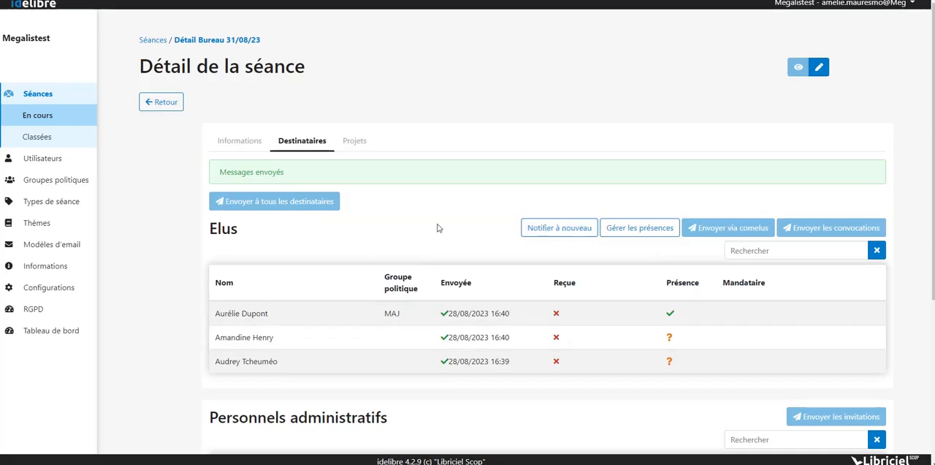
- Review the recipients' sending and attendance status, and the session's general information with its downloadable files and reports
{"action": "scroll", "coordinate": [440, 229], "scroll_direction": "down", "scroll_amount": 3}
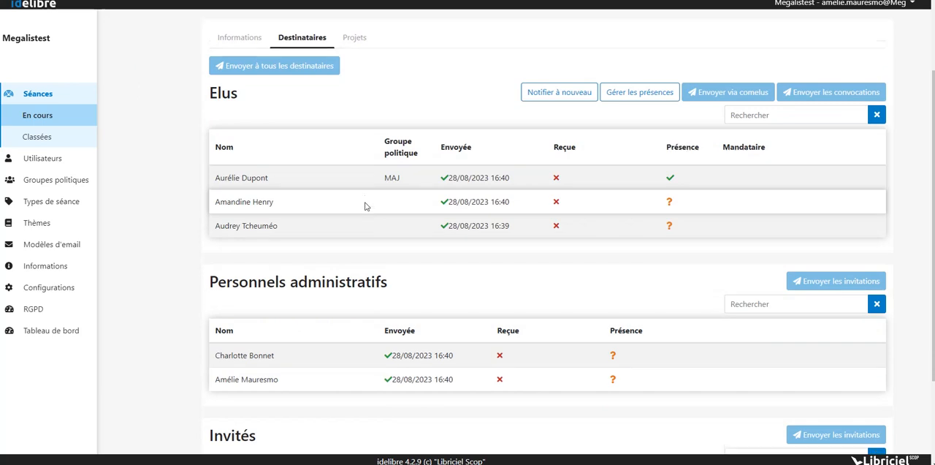
{"action": "scroll", "coordinate": [379, 232], "scroll_direction": "up", "scroll_amount": 3}
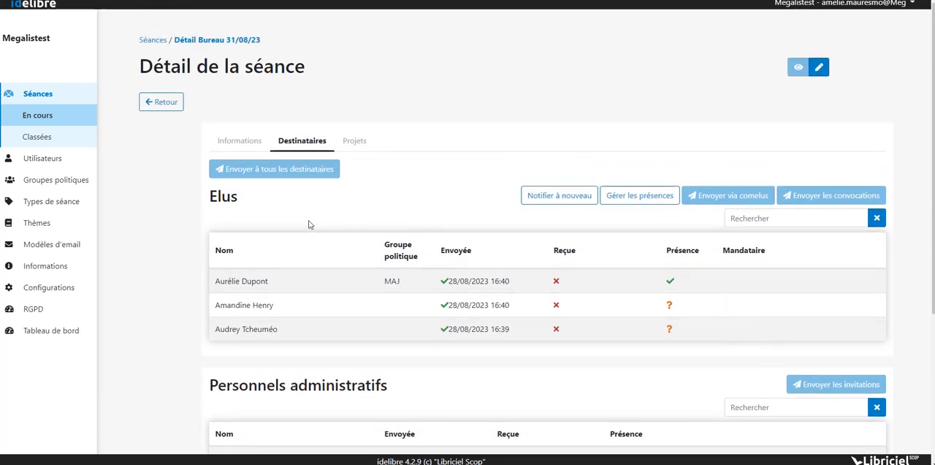
{"action": "left_click", "coordinate": [243, 141]}
{"action": "scroll", "coordinate": [300, 325], "scroll_direction": "down", "scroll_amount": 1}
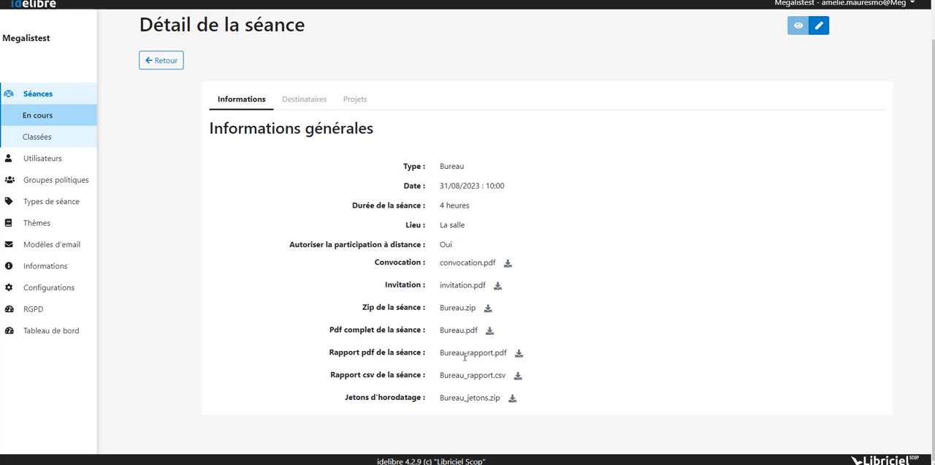
- Check the recipients' sending and attendance status, and download the session's timestamp tokens archive Bureau_jetons.zip
{"action": "left_click", "coordinate": [304, 99]}
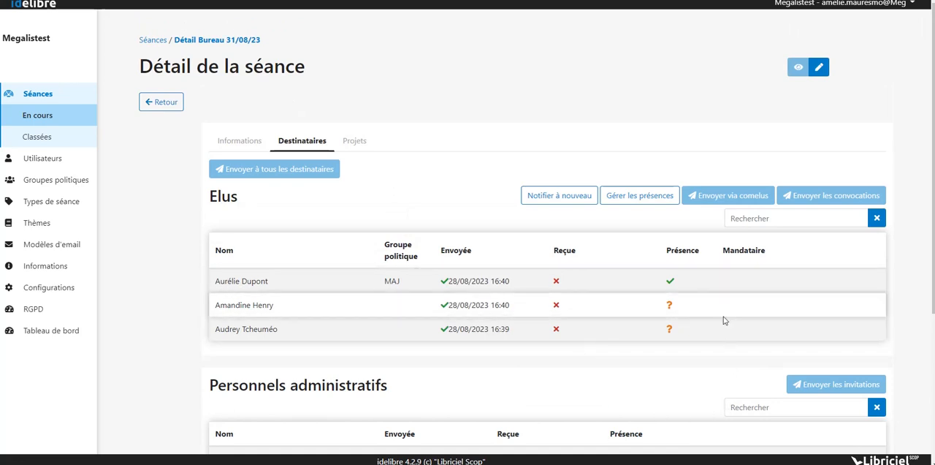
{"action": "left_click", "coordinate": [236, 140]}
{"action": "scroll", "coordinate": [424, 335], "scroll_direction": "down", "scroll_amount": 1}
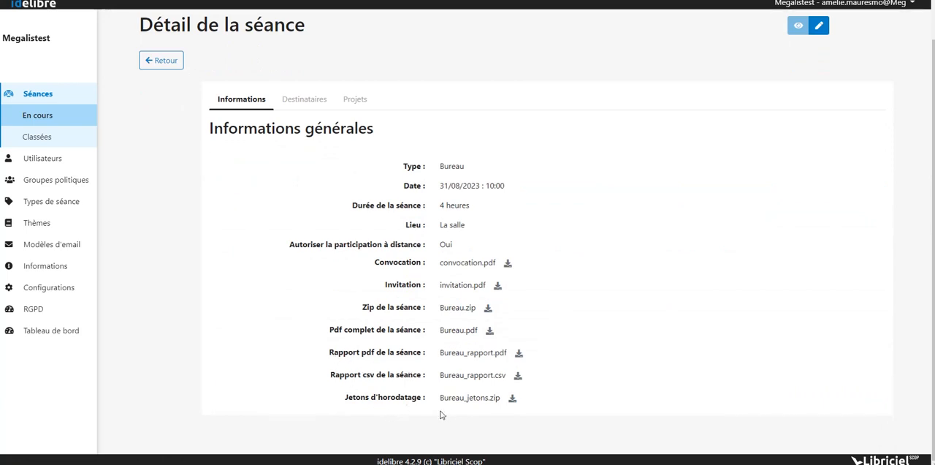
{"action": "left_click", "coordinate": [512, 398]}
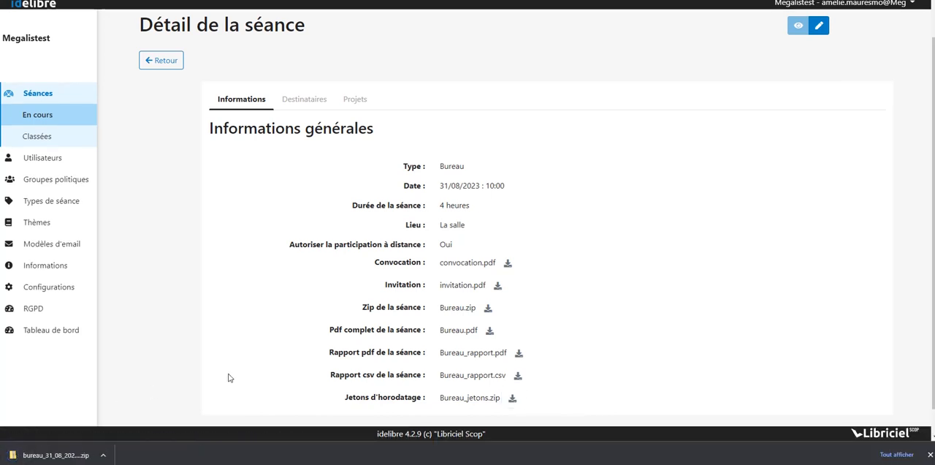
{"action": "left_click", "coordinate": [931, 454]}
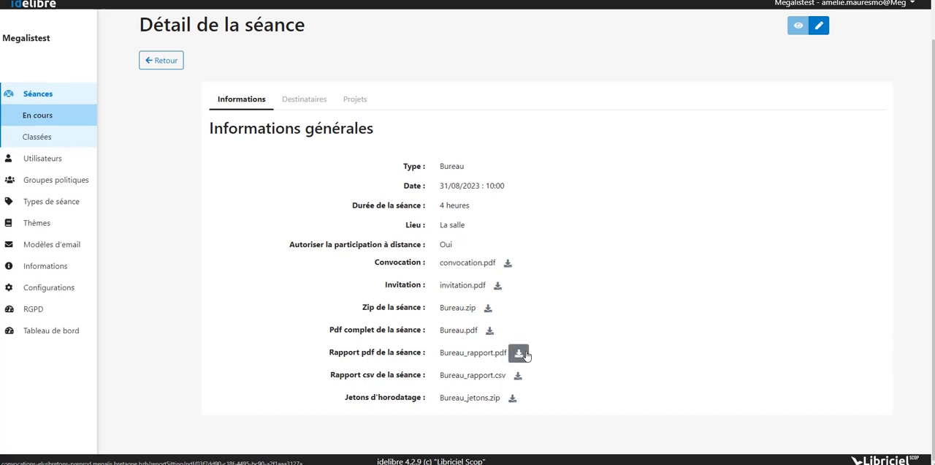
- Compare the session's recipient list with the reports and timestamp tokens offered in its general information
{"action": "left_click", "coordinate": [307, 104]}
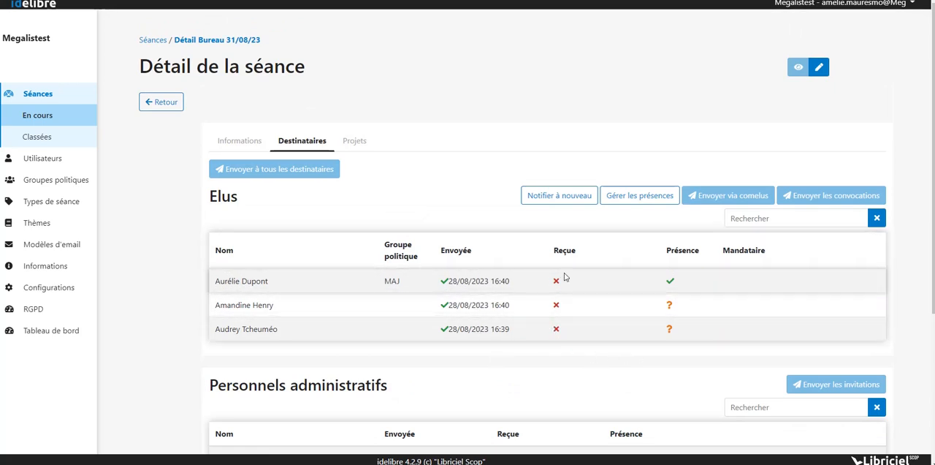
{"action": "left_click", "coordinate": [228, 143]}
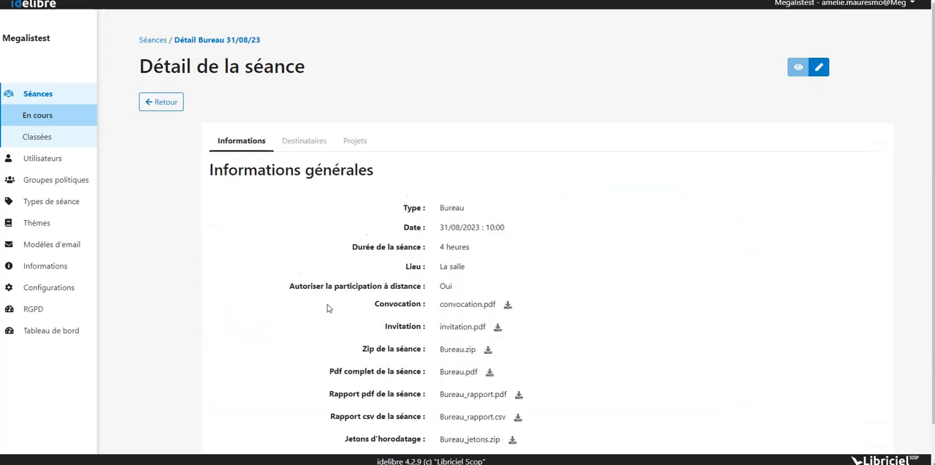
{"action": "scroll", "coordinate": [328, 308], "scroll_direction": "down", "scroll_amount": 1}
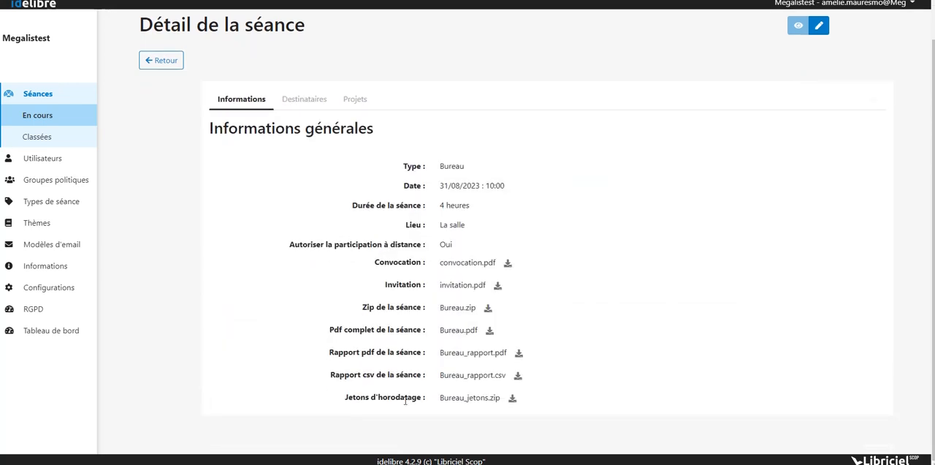